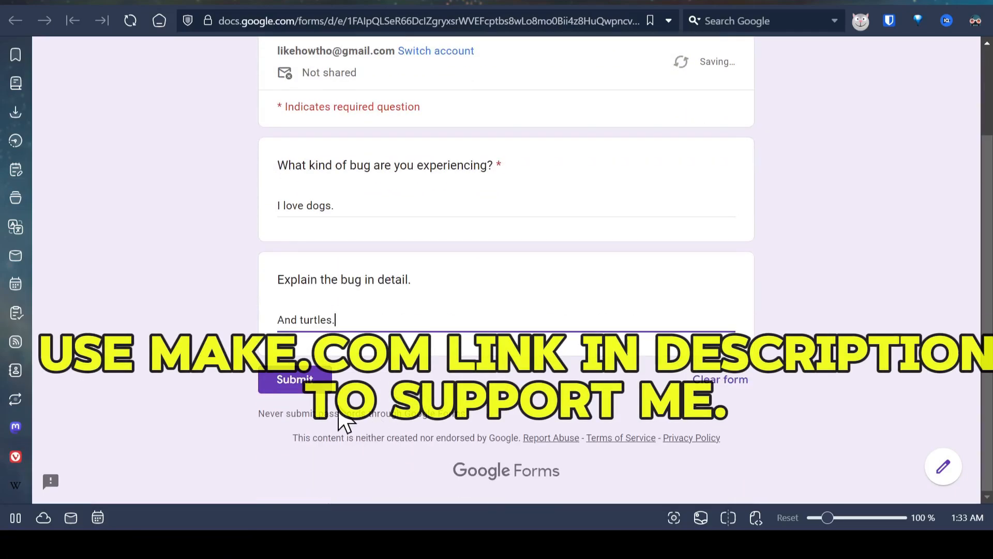
Step: Submit the filled-in bug form and run the Google Forms to GitHub scenario once in Make
left_click(310, 379)
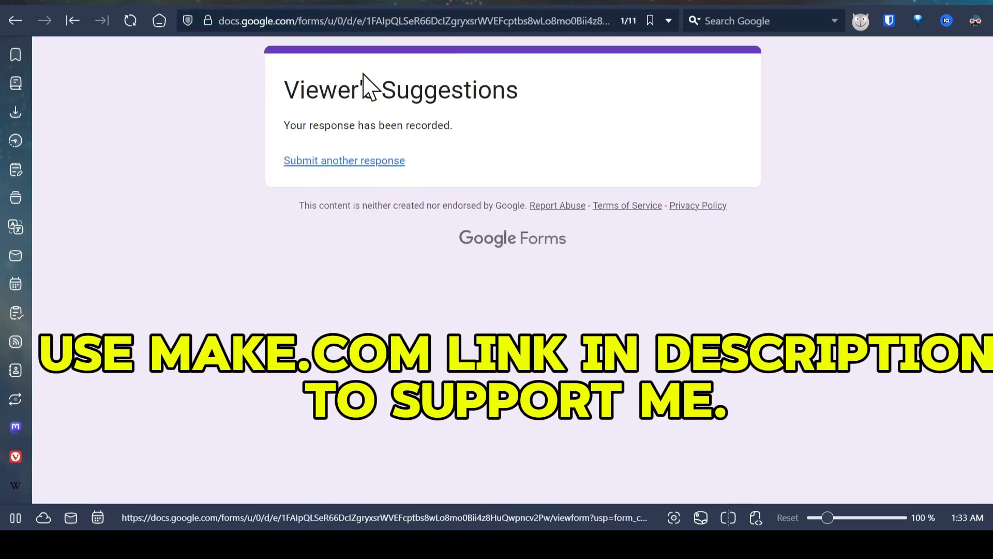
left_click(405, 1)
left_click(354, 2)
left_click(162, 420)
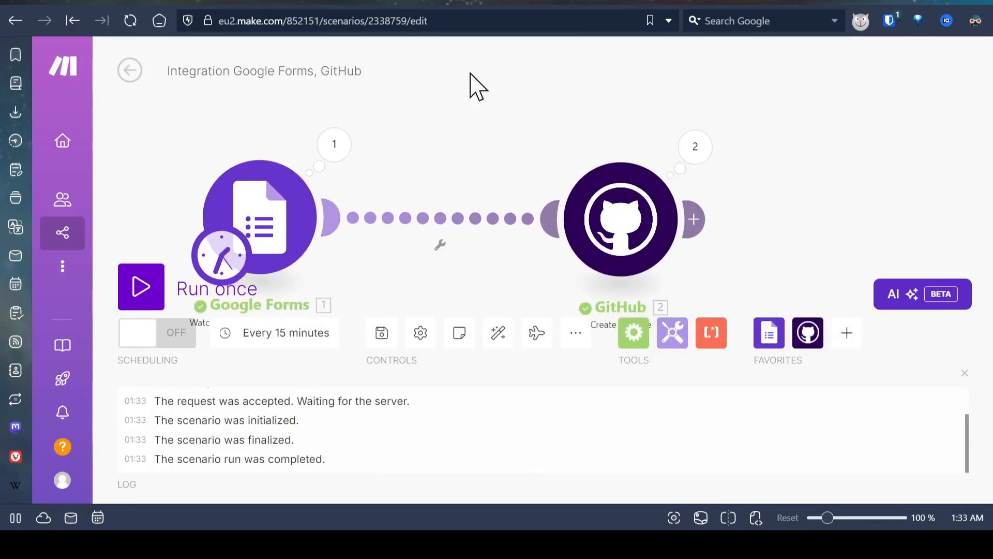
Step: Refresh the AutomationShowcase issues list on GitHub and open the issue titled "I love dogs."
left_click(385, 2)
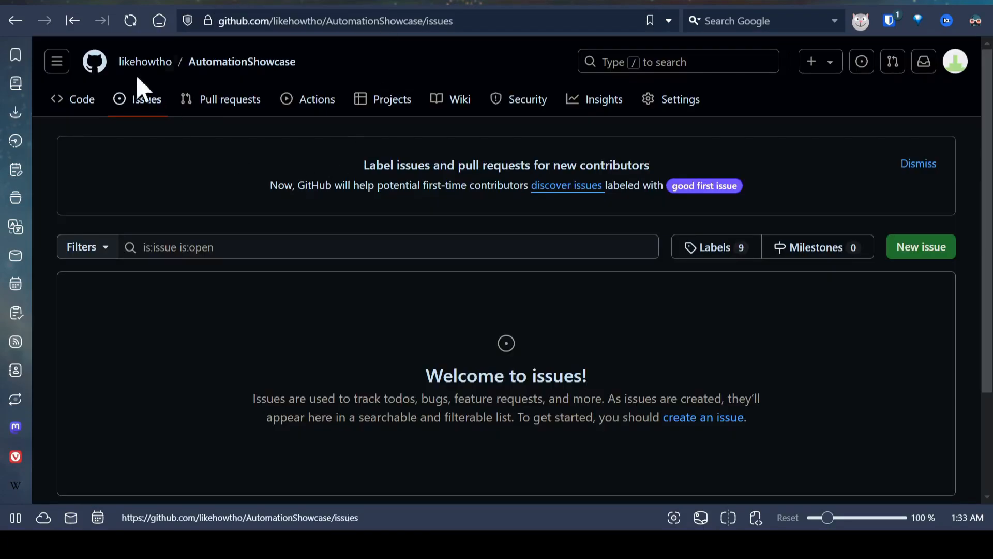
left_click(131, 21)
scroll(272, 337, "down", 2)
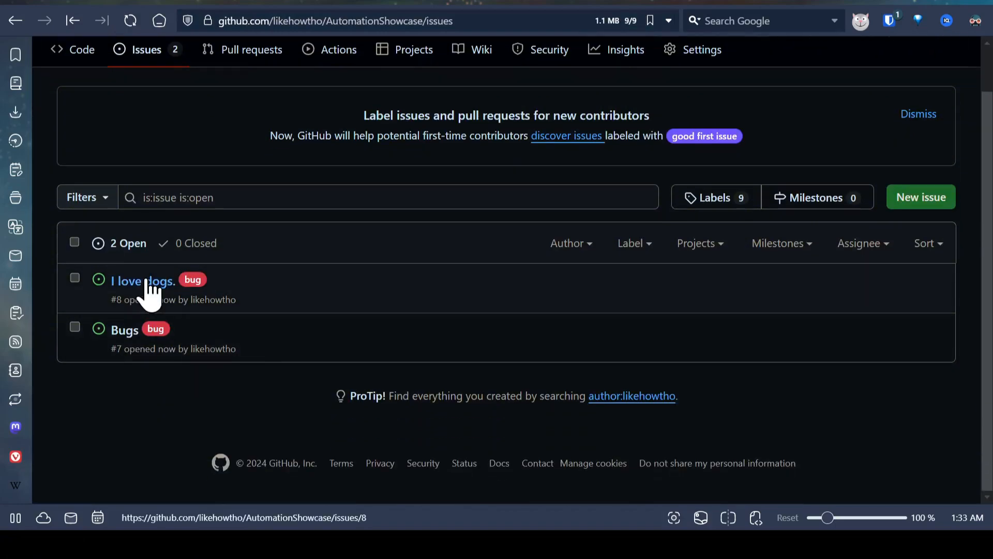
left_click(150, 283)
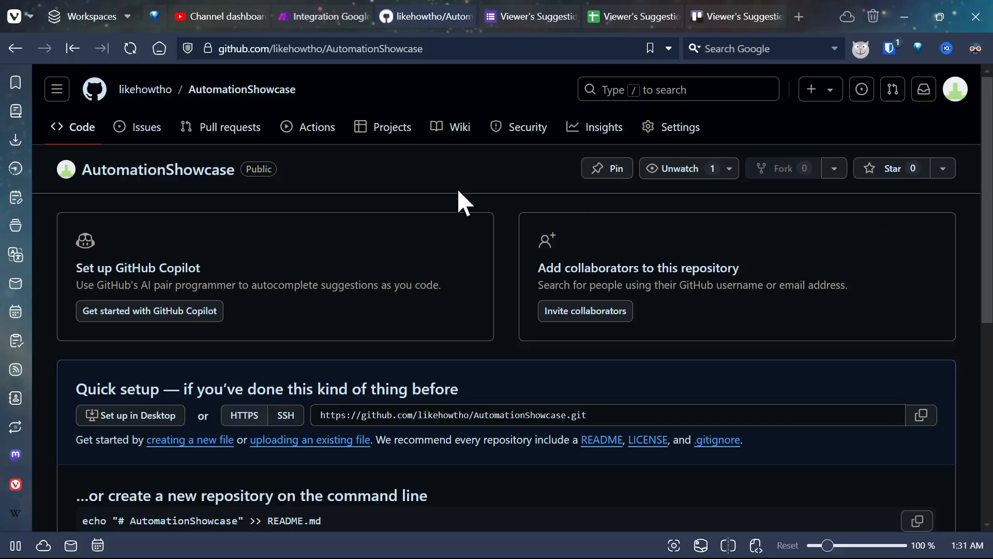
Step: Look over the AutomationShowcase repository's main page on GitHub and open its Issues page
scroll(464, 180, "down", 7)
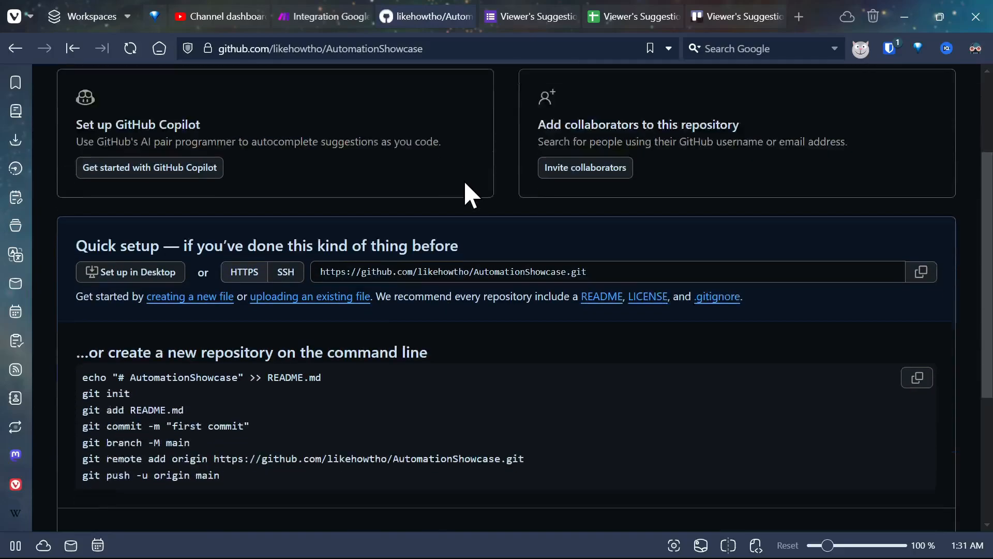
scroll(467, 182, "up", 7)
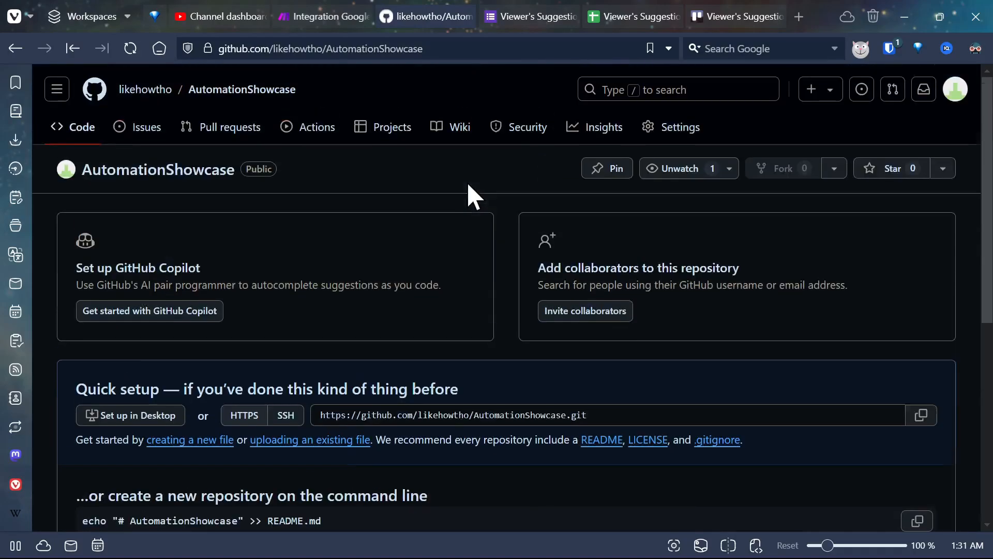
left_click(117, 129)
scroll(368, 254, "down", 2)
scroll(505, 290, "up", 2)
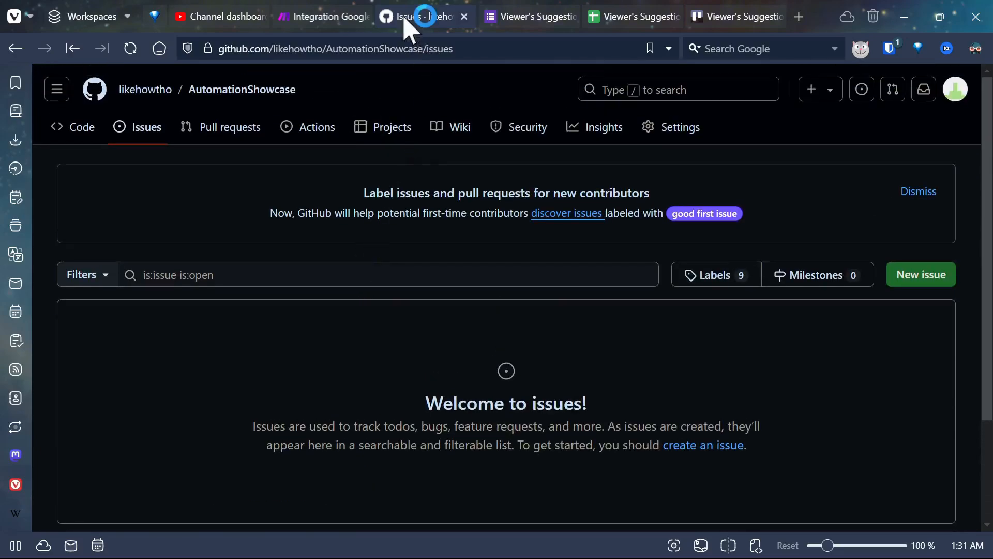
Step: Open the Viewer's Suggestions form in Google Forms and preview its questions
left_click(535, 16)
left_click(727, 87)
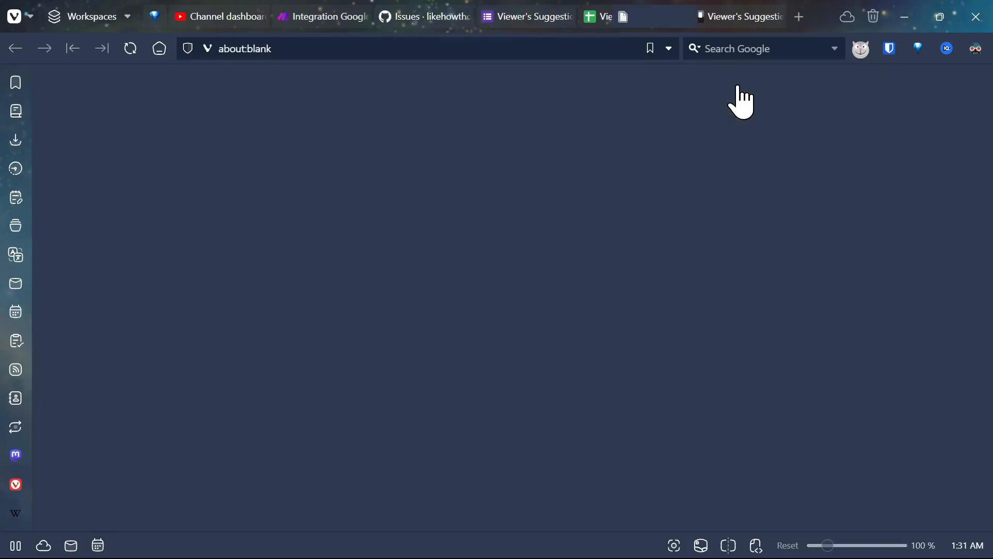
scroll(366, 297, "down", 2)
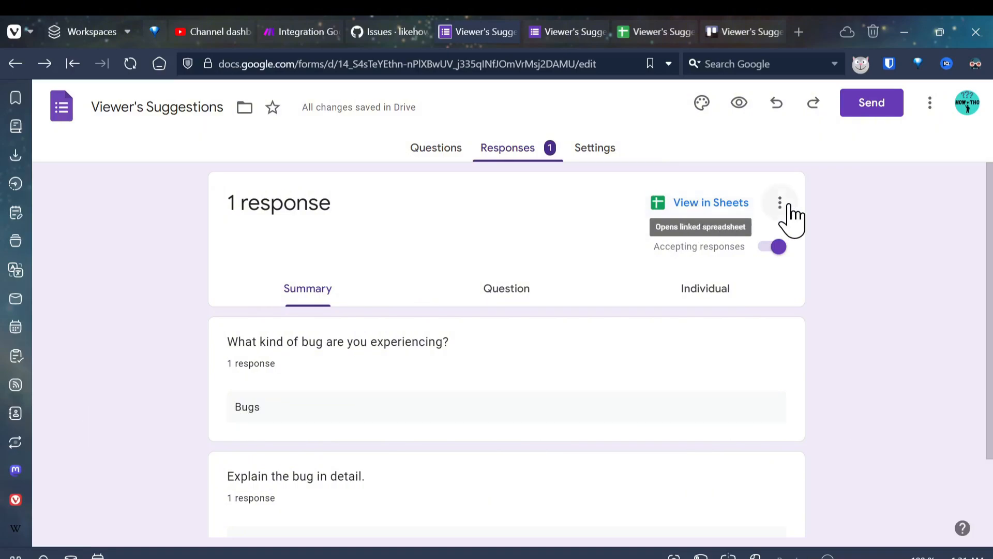
Step: Create a new scenario in Make starting with the Google Forms module Watch Responses in Google Sheets
left_click(297, 32)
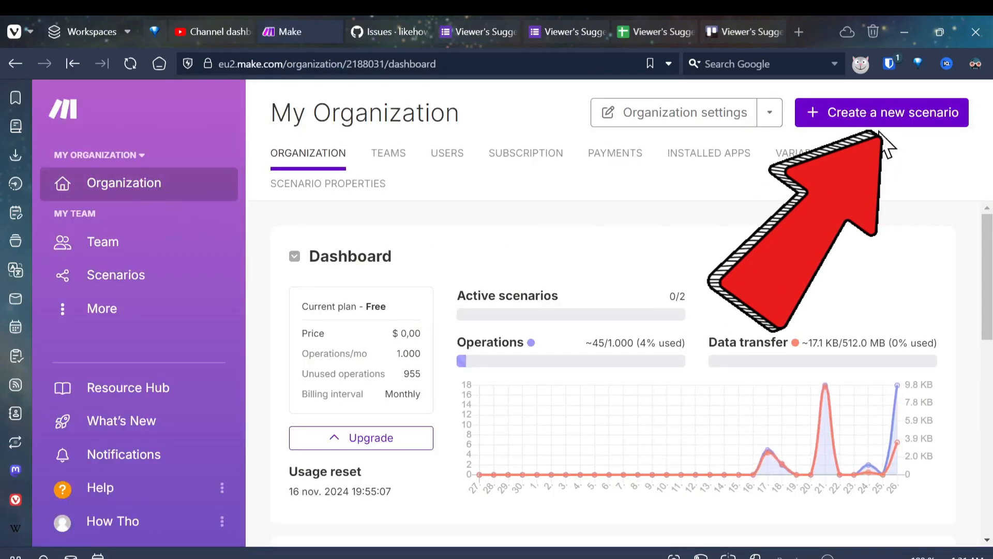
left_click(884, 118)
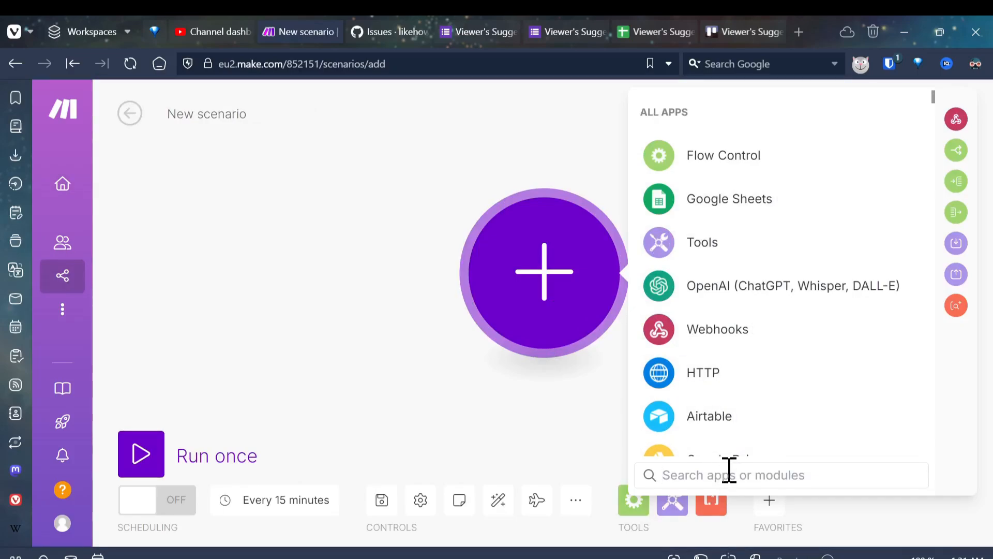
type("Form")
left_click(767, 341)
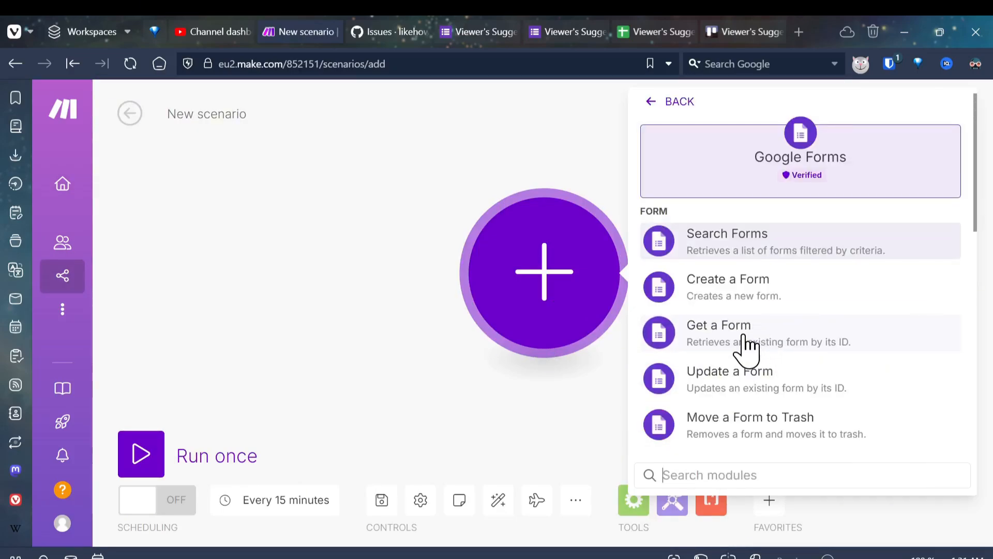
scroll(755, 306, "down", 5)
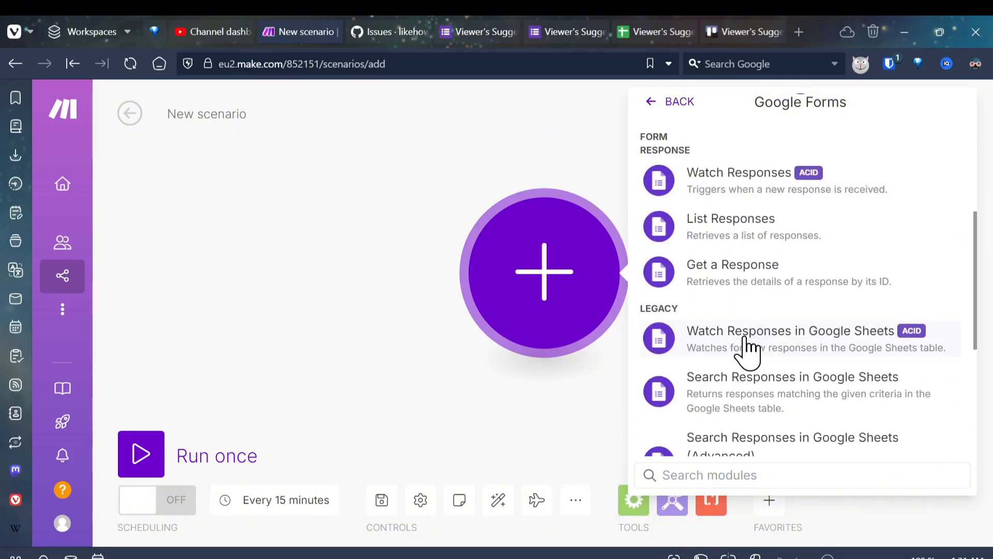
left_click(734, 350)
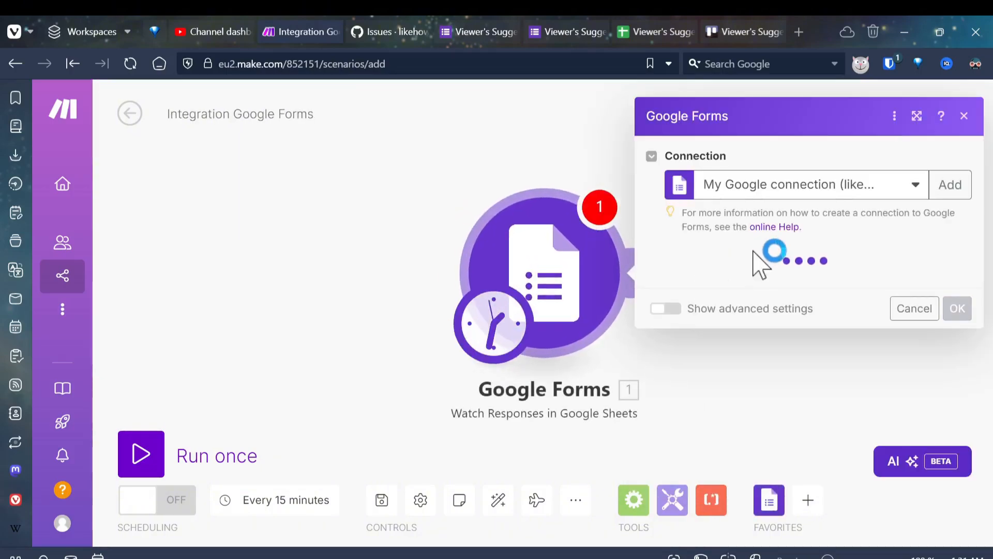
Step: Set the Google Forms module's spreadsheet to "Viewer's Suggestions (Responses) 1" and its sheet to "Form Responses 1"
left_click(754, 283)
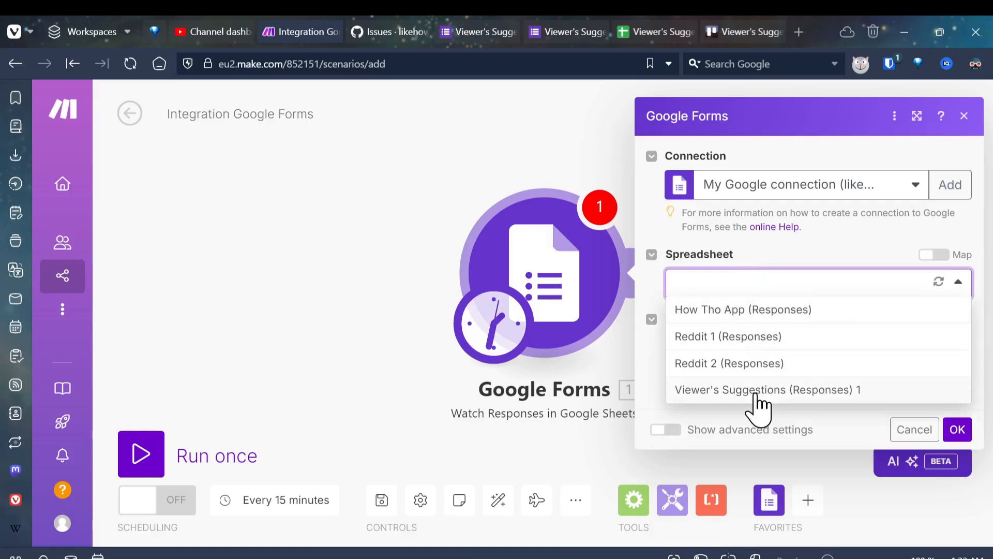
left_click(758, 393)
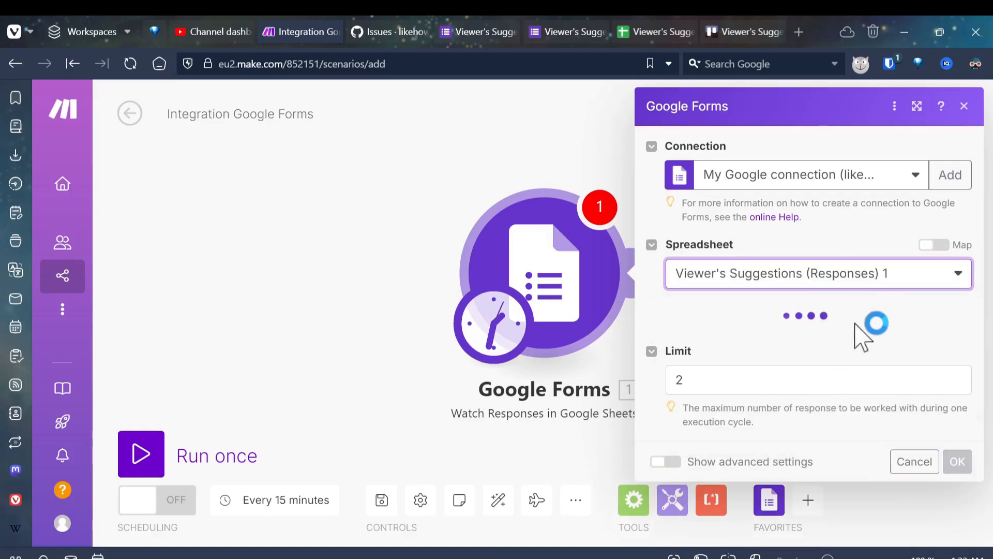
left_click(760, 339)
left_click(727, 363)
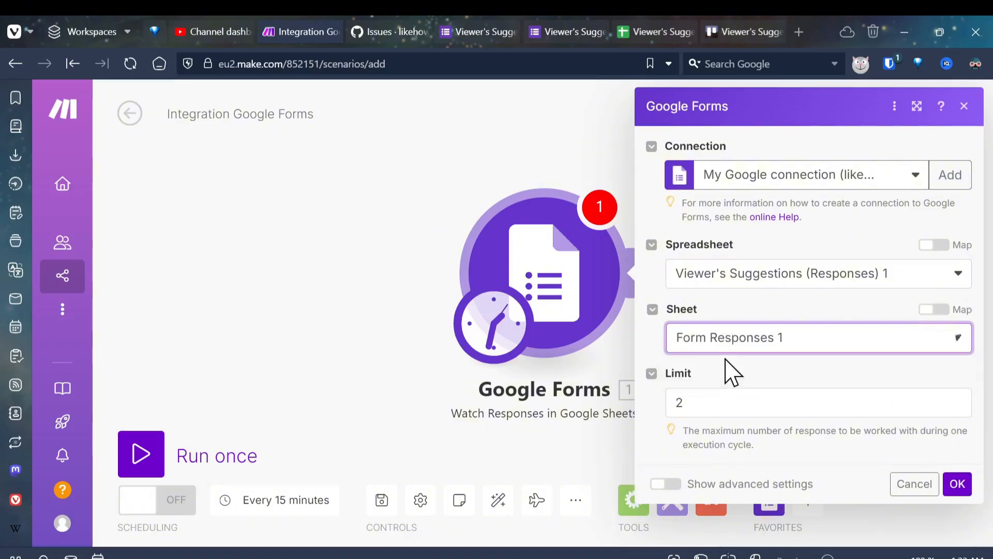
Step: Check the sheet name in the linked Google Sheets responses spreadsheet and return to the Make scenario
left_click(635, 32)
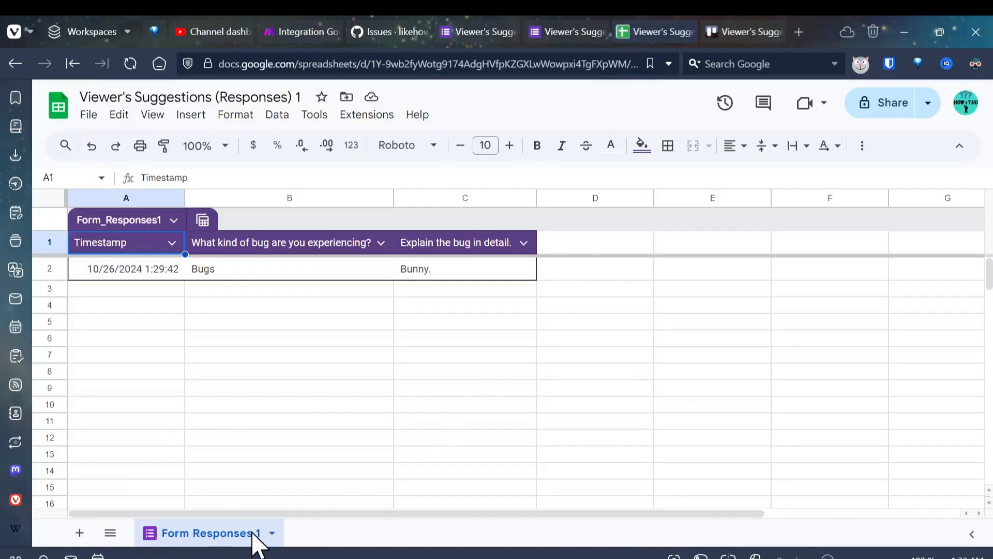
left_click(79, 533)
left_click(238, 534)
left_click(306, 32)
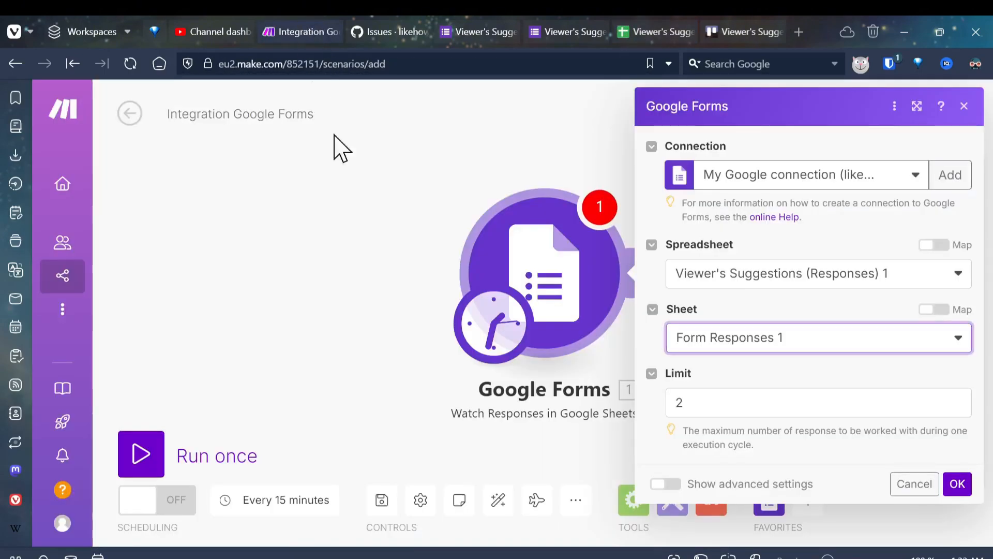
Step: Set the response limit to 5, save the Google Forms module and choose to start from All responses
left_click(770, 409)
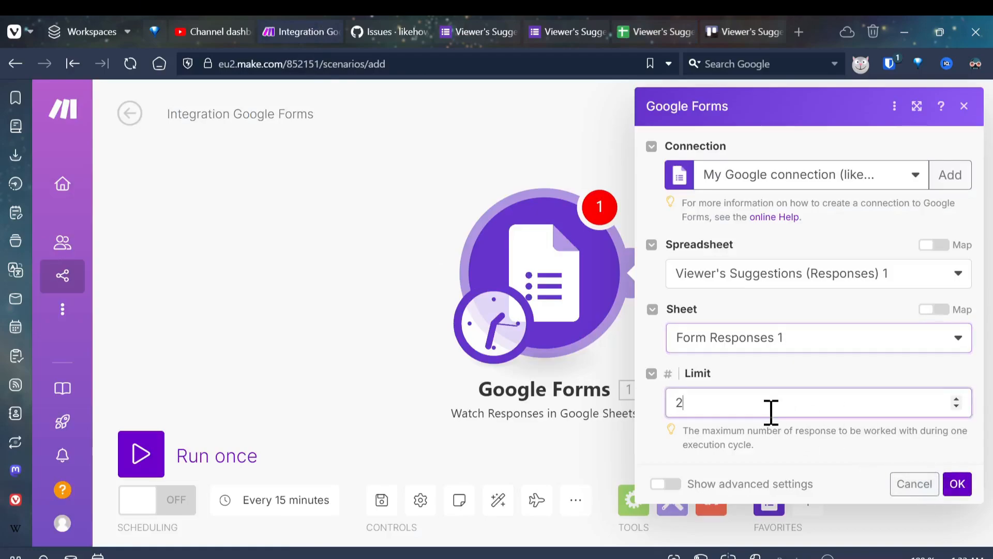
key("BackSpace")
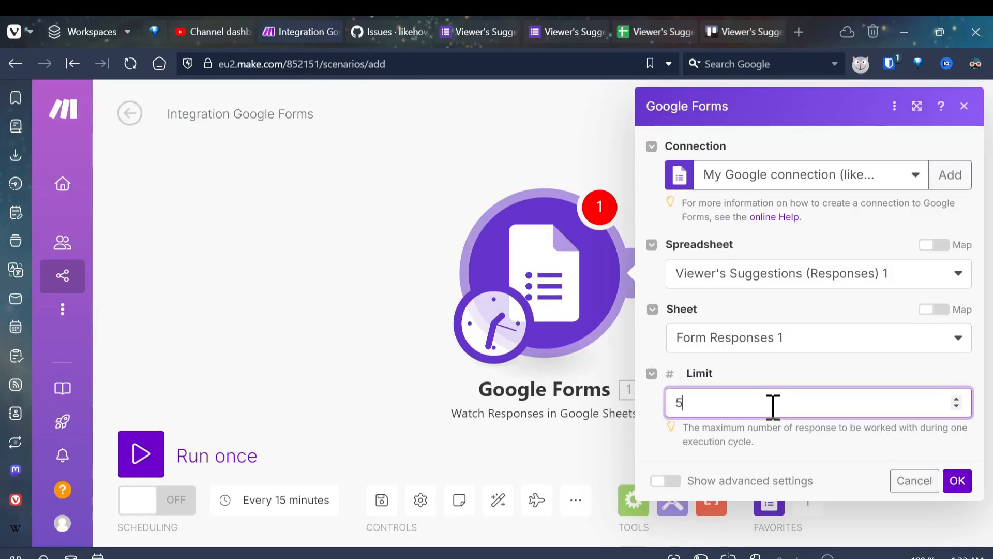
left_click(957, 481)
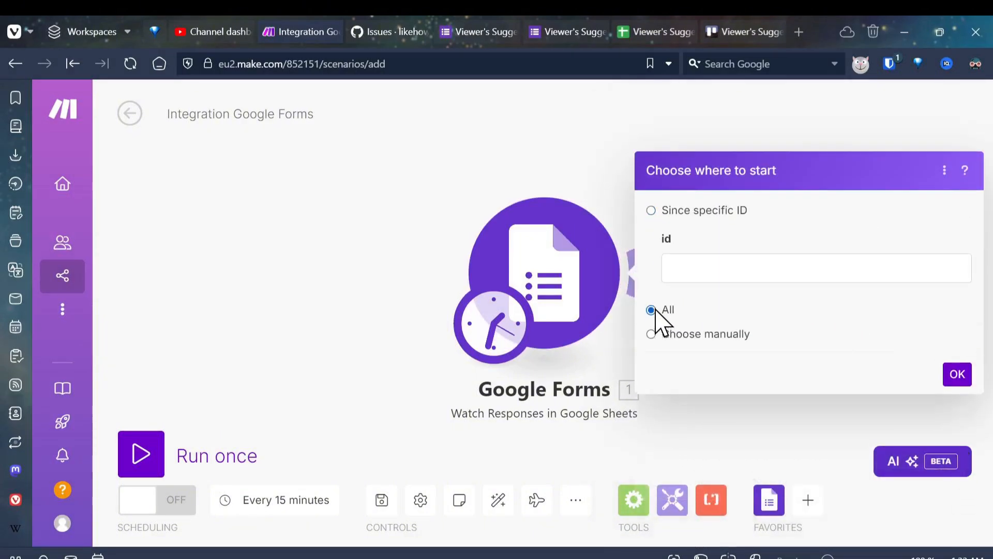
left_click(651, 307)
left_click(957, 297)
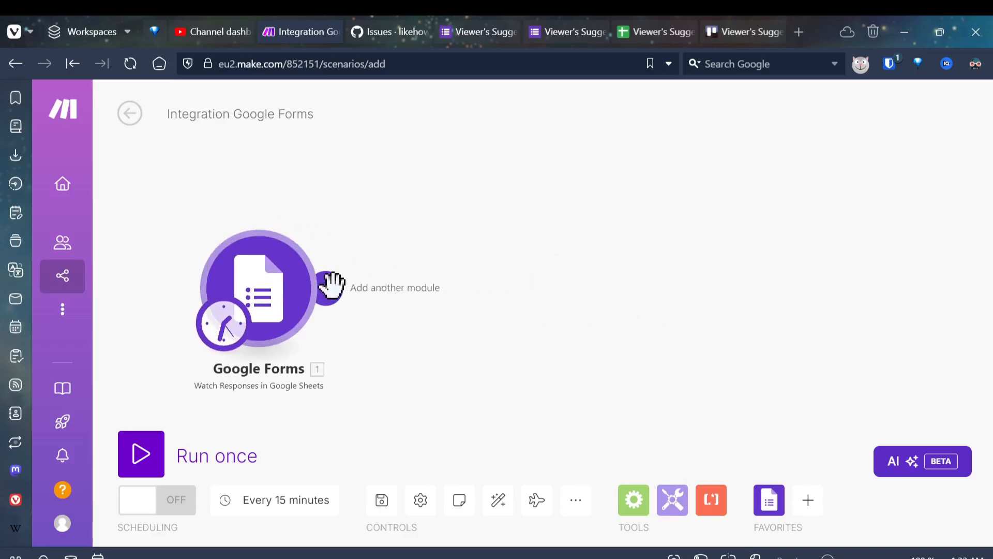
Step: Add a GitHub Create an Issue module after the Google Forms module
left_click(331, 285)
type("github")
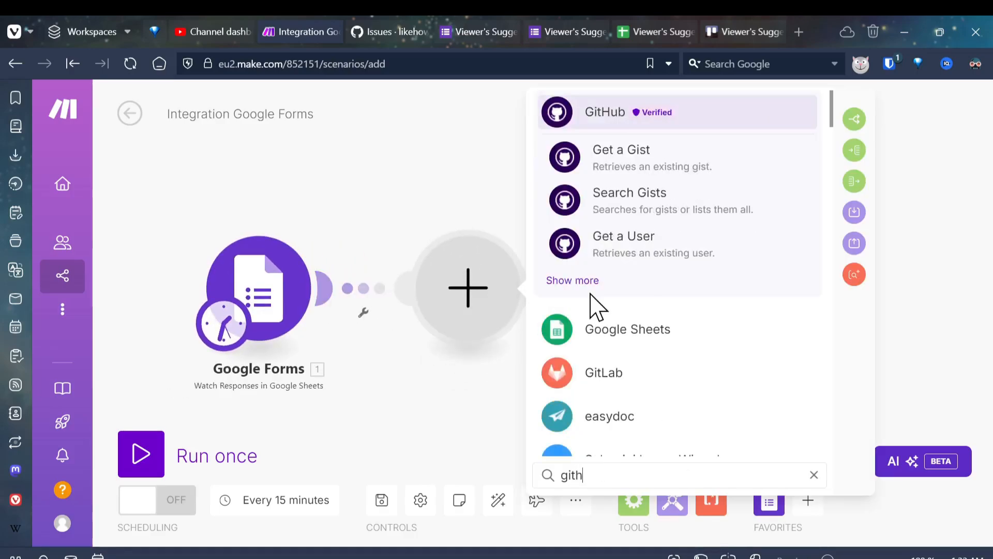
left_click(569, 122)
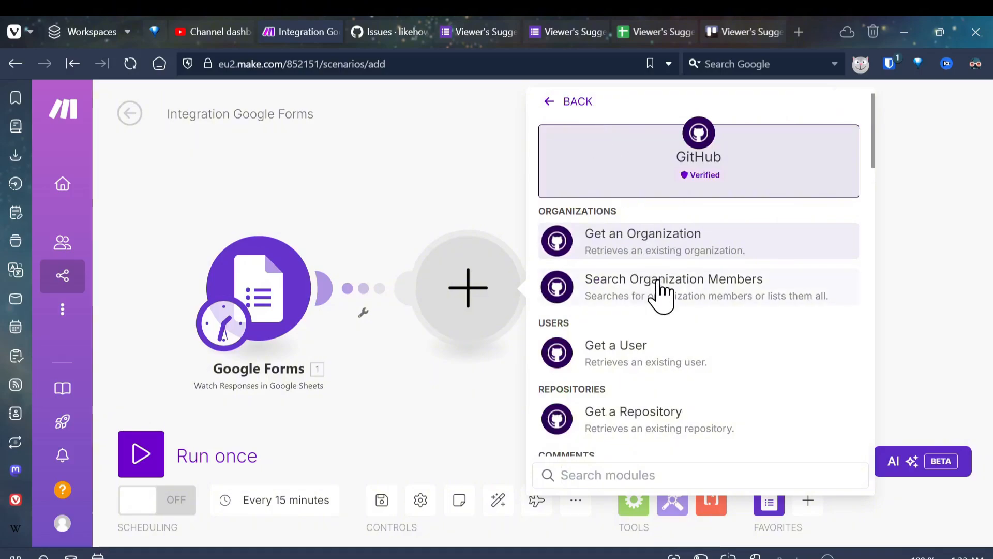
scroll(661, 295, "down", 5)
scroll(664, 243, "down", 3)
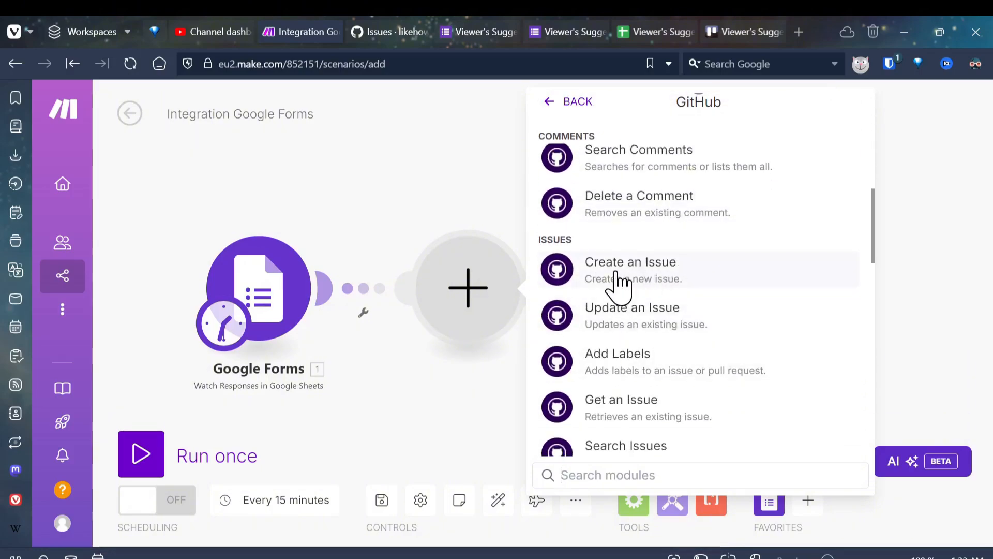
left_click(671, 273)
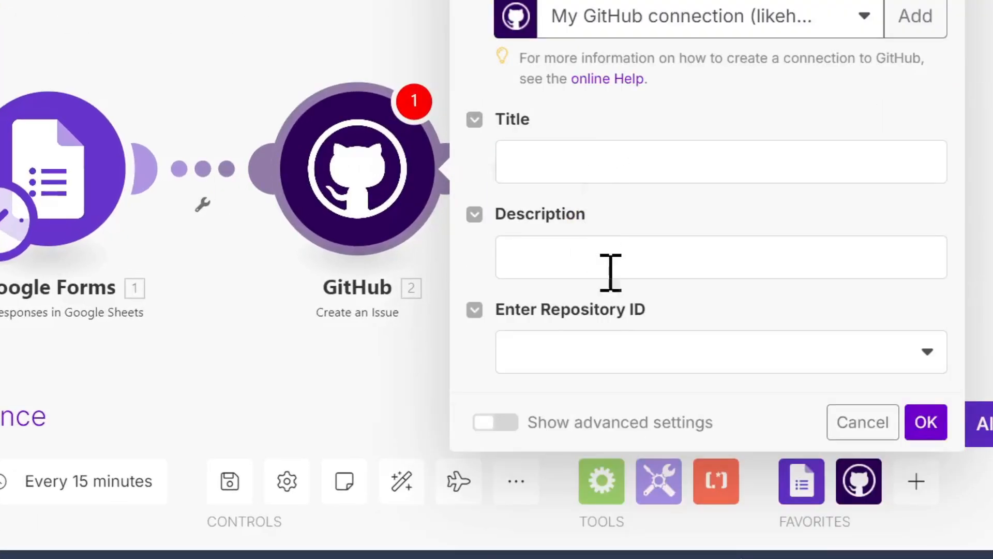
Step: Map the issue title to "What kind of bug are you experiencing? (B)" and the description to "Explain the bug in detail. (C)"
left_click(674, 286)
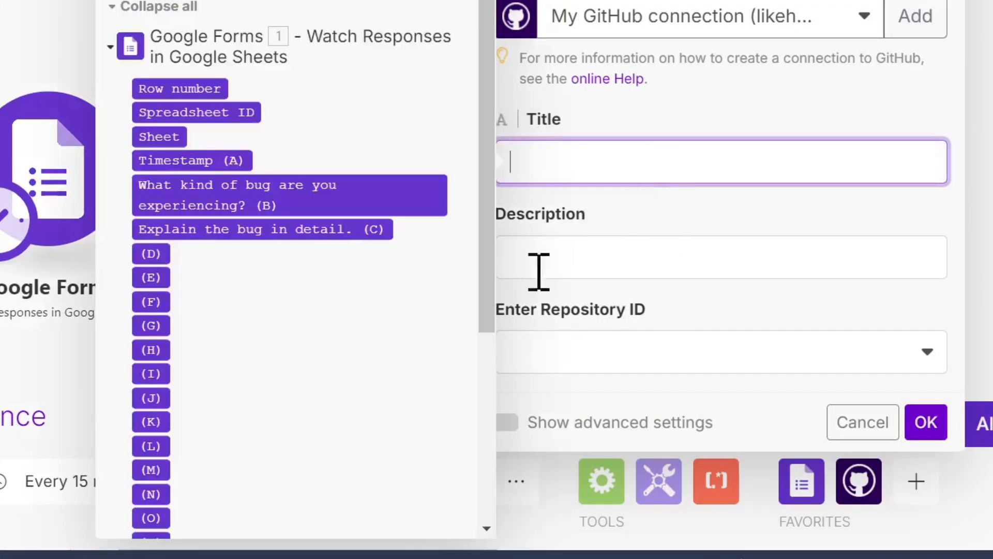
left_click_drag(233, 195, 650, 179)
left_click(635, 263)
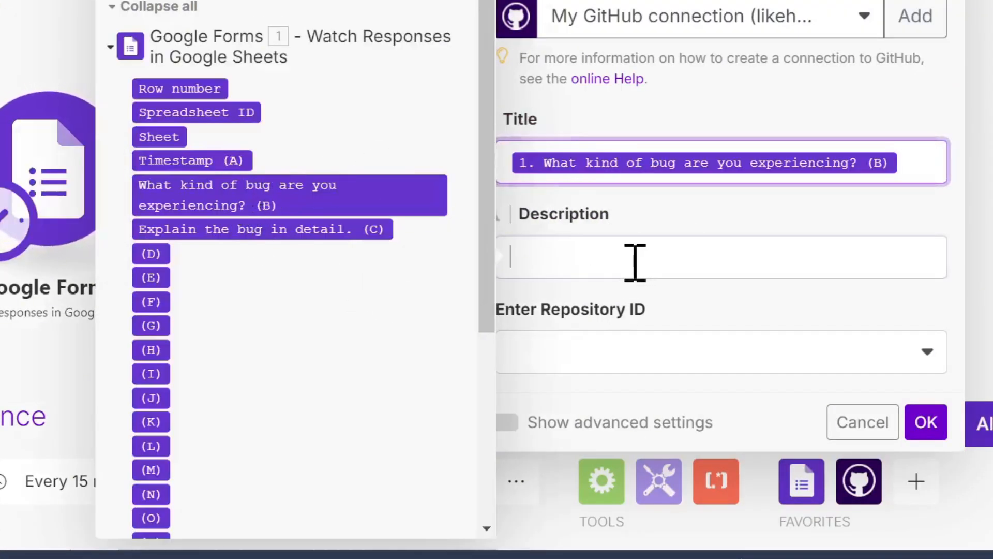
left_click_drag(288, 231, 672, 258)
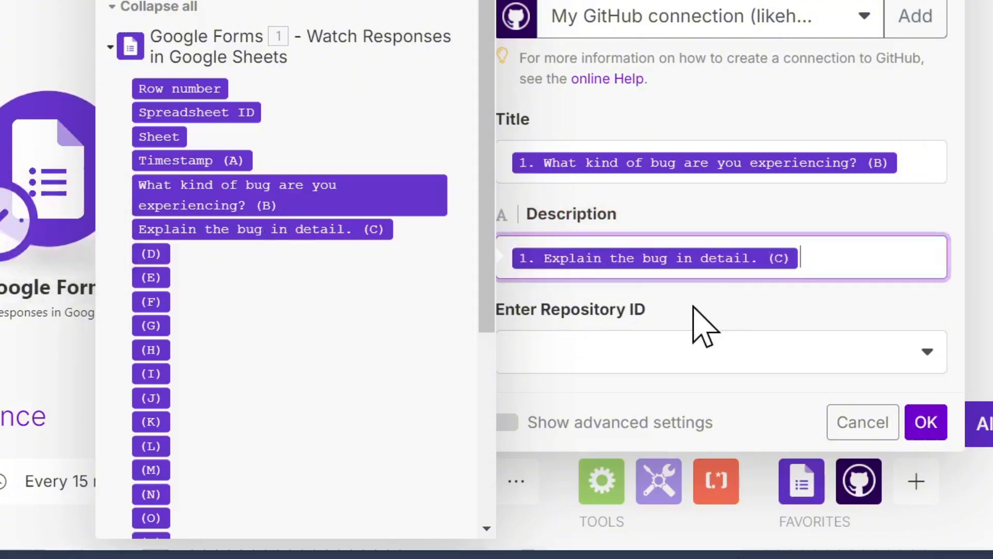
left_click_drag(693, 306, 738, 288)
left_click(765, 305)
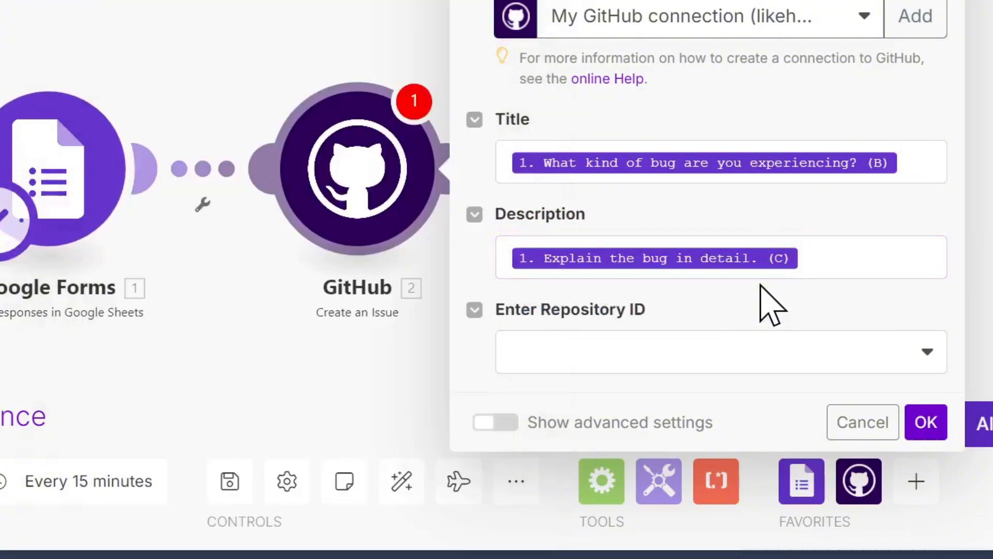
Step: Set the repository entry method to Select from the List and choose the AutomationShowcase repository
left_click(725, 362)
left_click(621, 394)
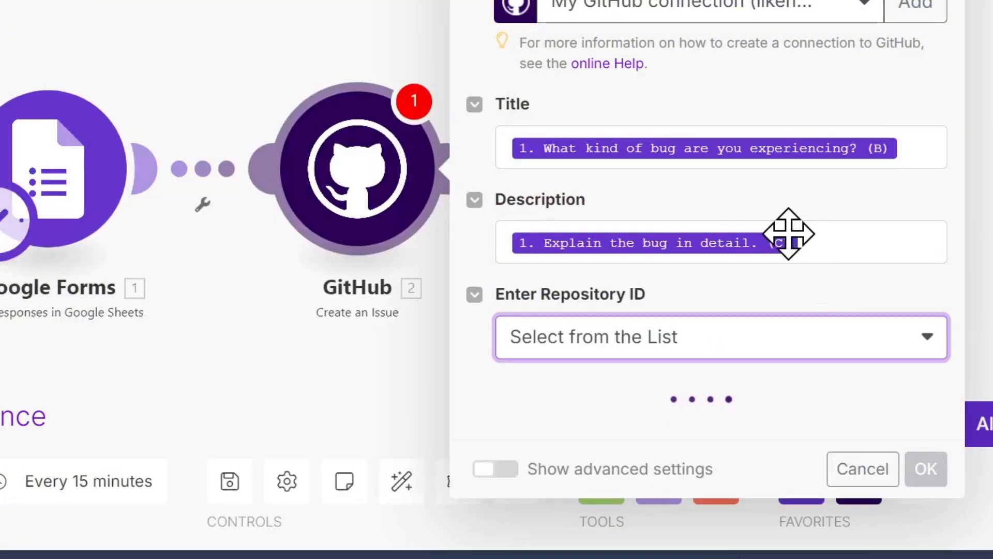
scroll(762, 202, "down", 1)
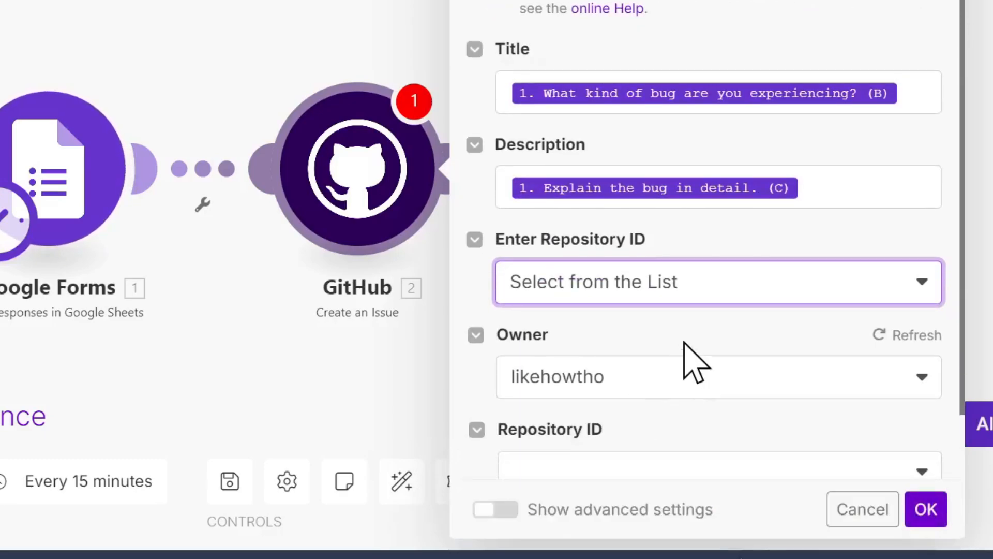
scroll(688, 344, "down", 2)
left_click(666, 398)
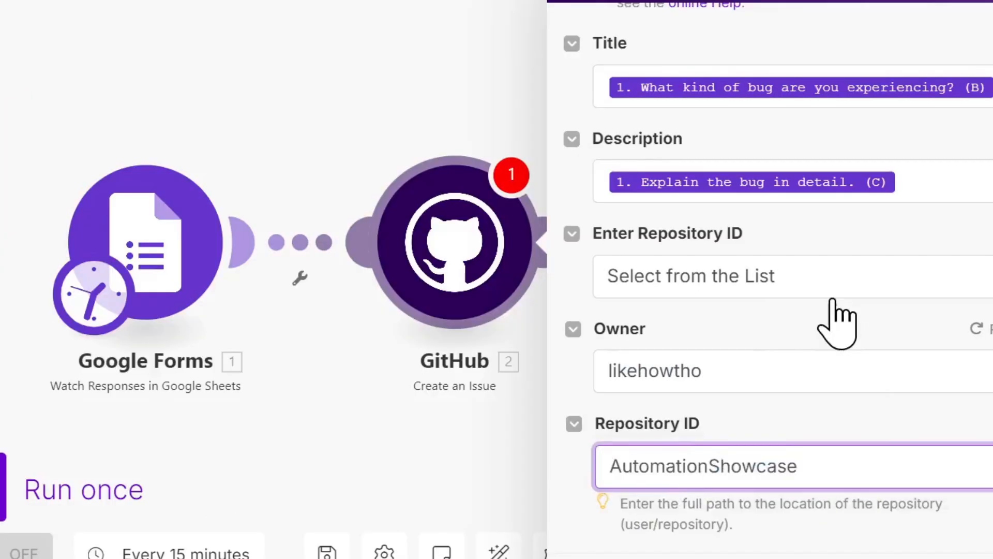
Step: Assign the bug label to the GitHub issue and save the Create an Issue module
scroll(741, 248, "down", 5)
scroll(740, 305, "up", 1)
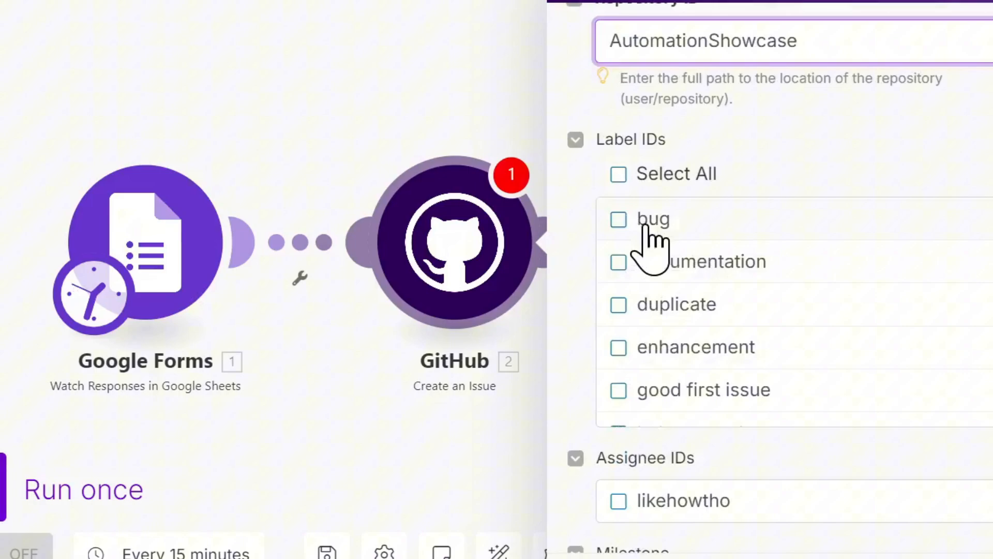
left_click(619, 220)
scroll(716, 239, "down", 3)
scroll(765, 295, "up", 3)
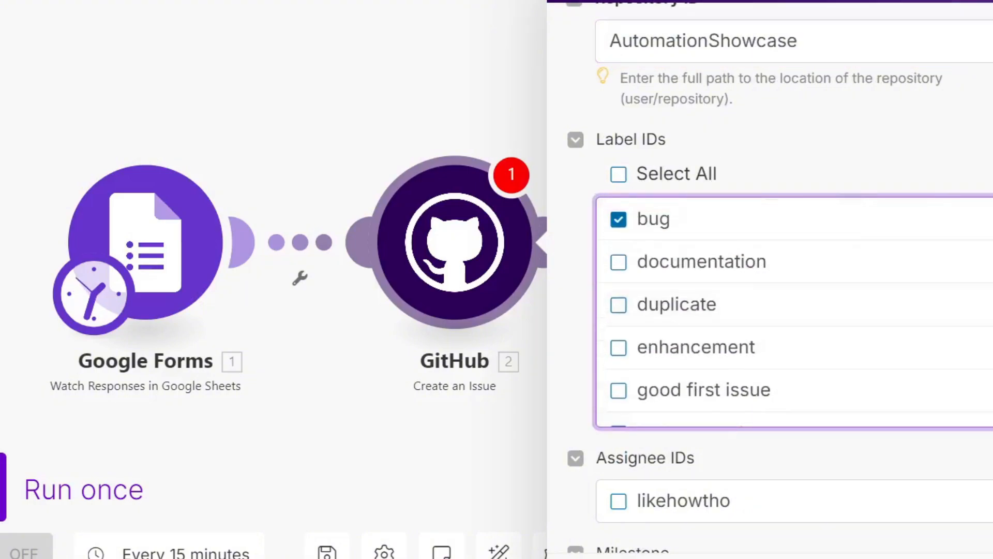
scroll(859, 298, "down", 5)
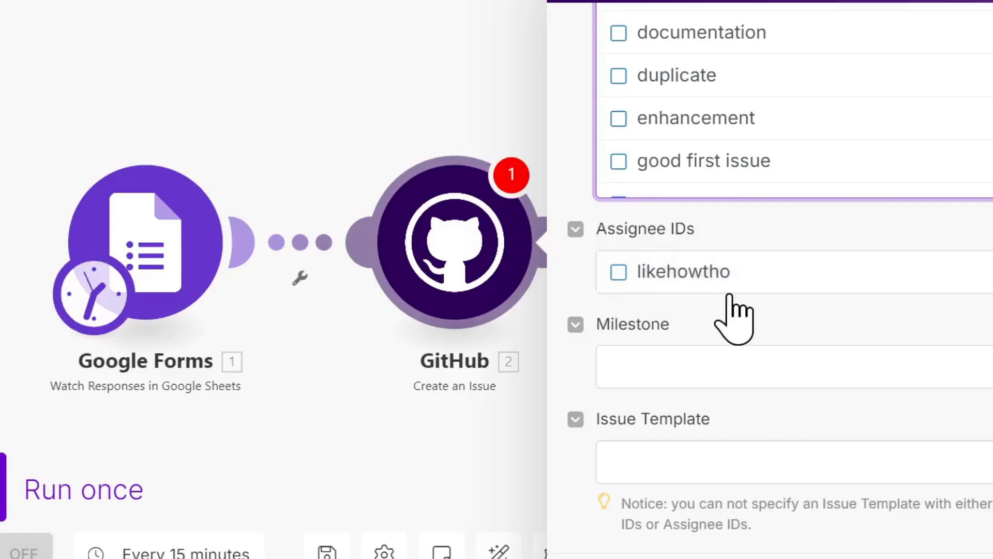
left_click(929, 517)
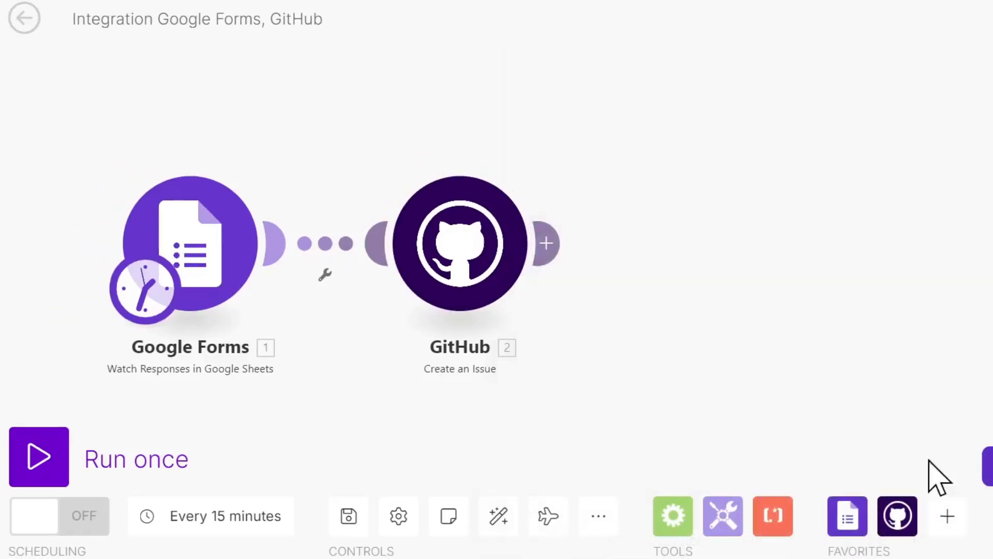
Step: Move the GitHub module farther away from the Google Forms module and save the scenario
left_click_drag(462, 247, 643, 251)
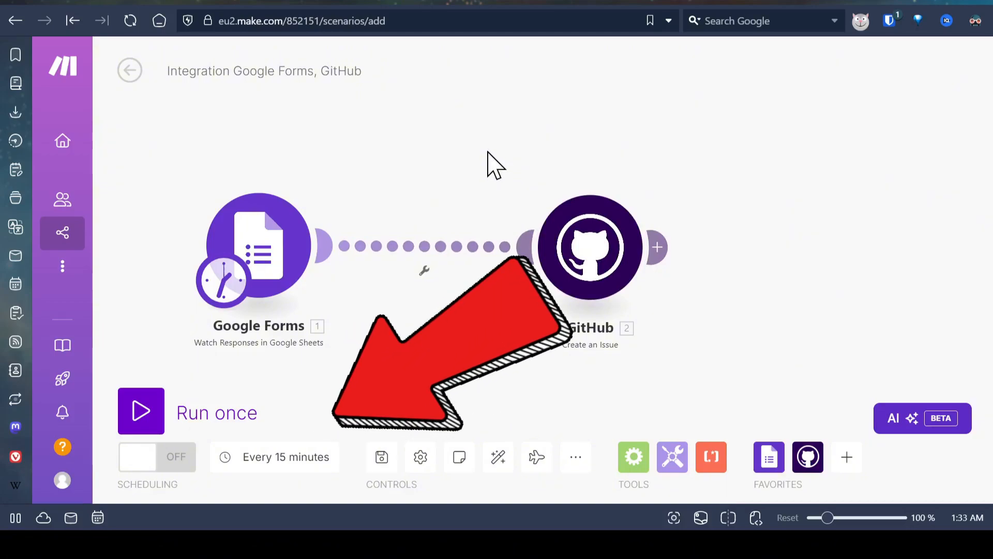
key("ctrl+s")
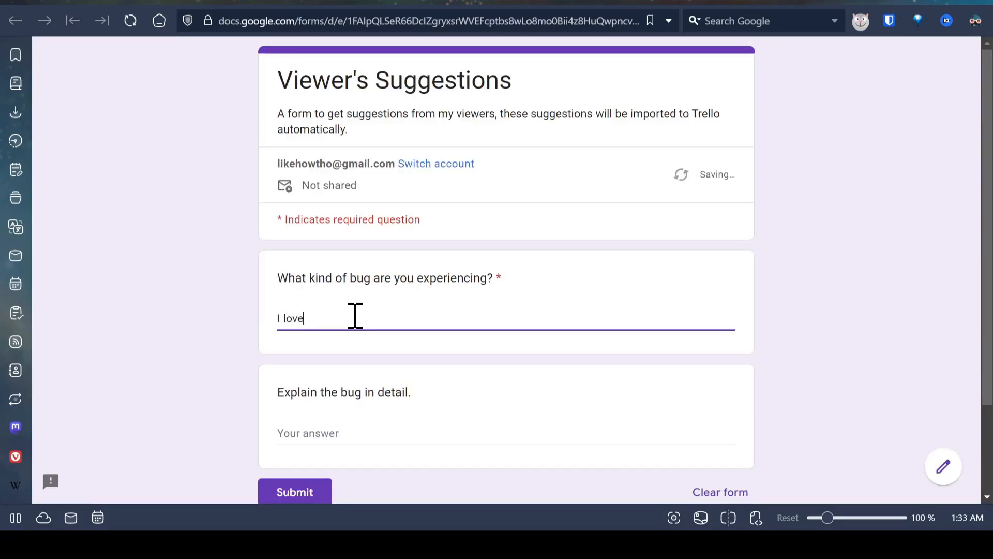
Step: Submit a test response in the Viewer's Suggestions form with "I love dogs." as the bug kind and a short detailed explanation
left_click(357, 433)
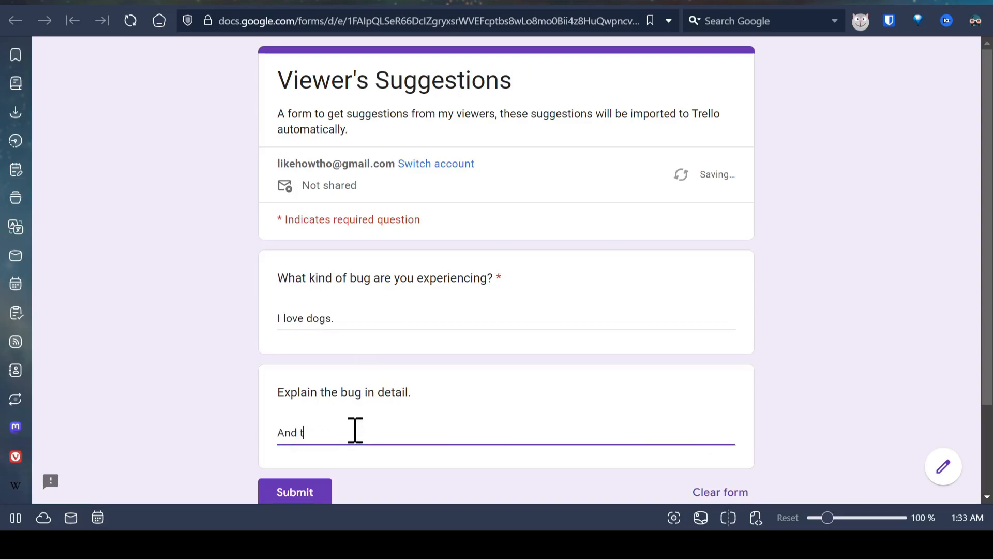
scroll(439, 345, "down", 2)
left_click(290, 388)
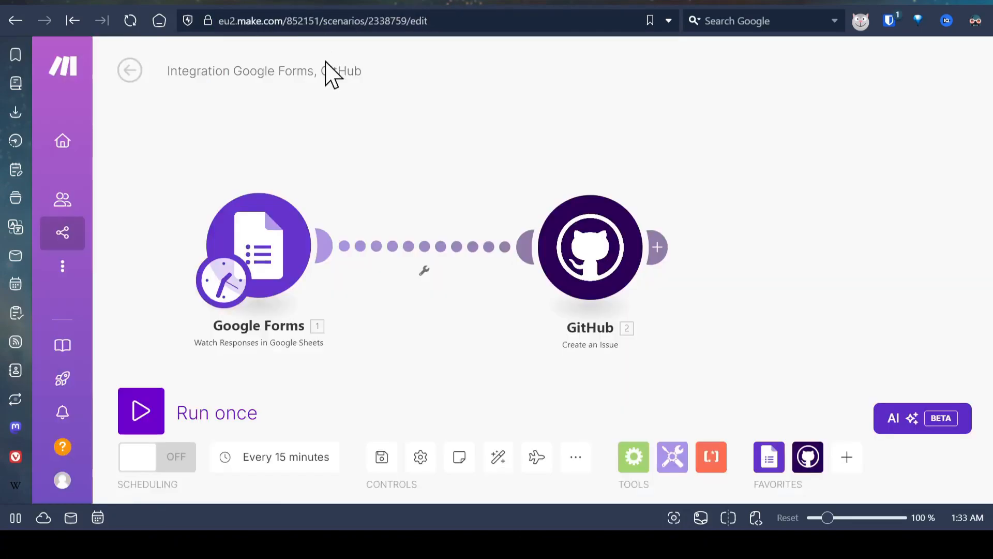
Step: Switch to the Make scenario and run it once
left_click(134, 414)
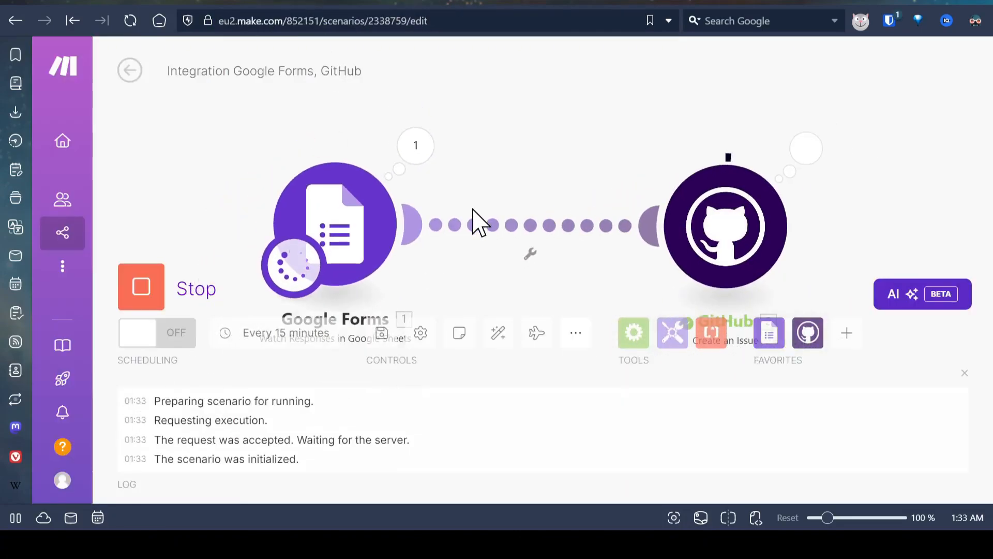
left_click_drag(871, 200, 786, 195)
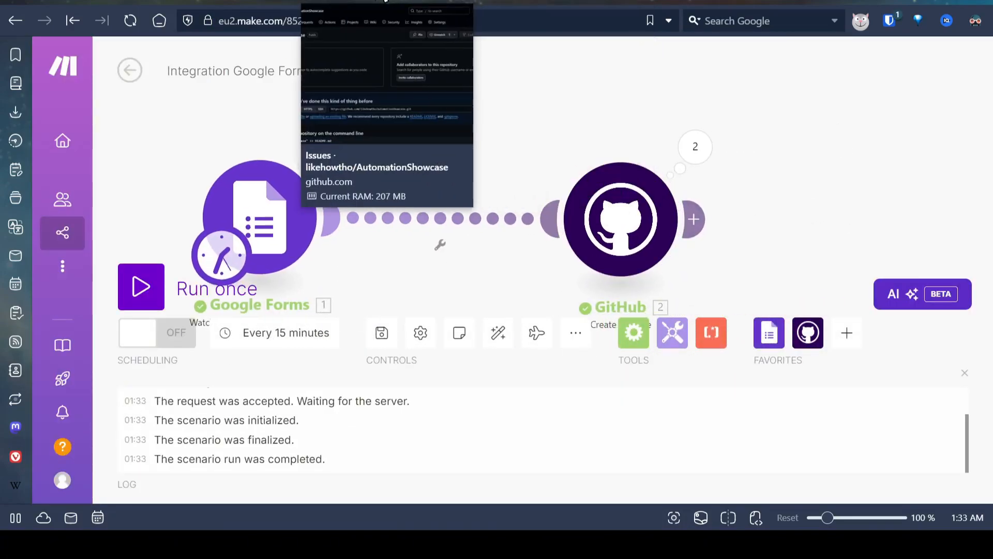
Step: Refresh the AutomationShowcase issues page on GitHub and open the "I love dogs." issue
left_click(385, 2)
left_click(128, 20)
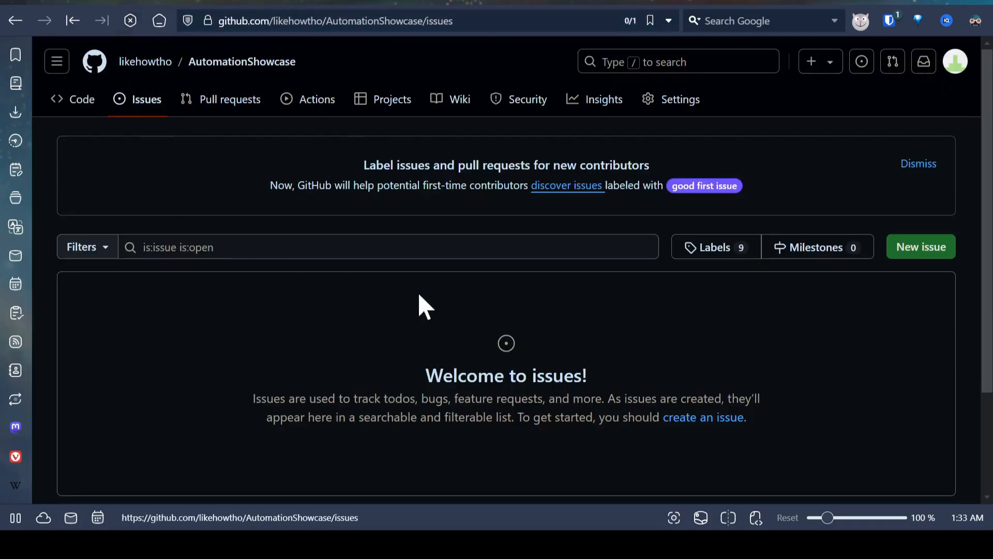
scroll(392, 310, "down", 1)
left_click(148, 289)
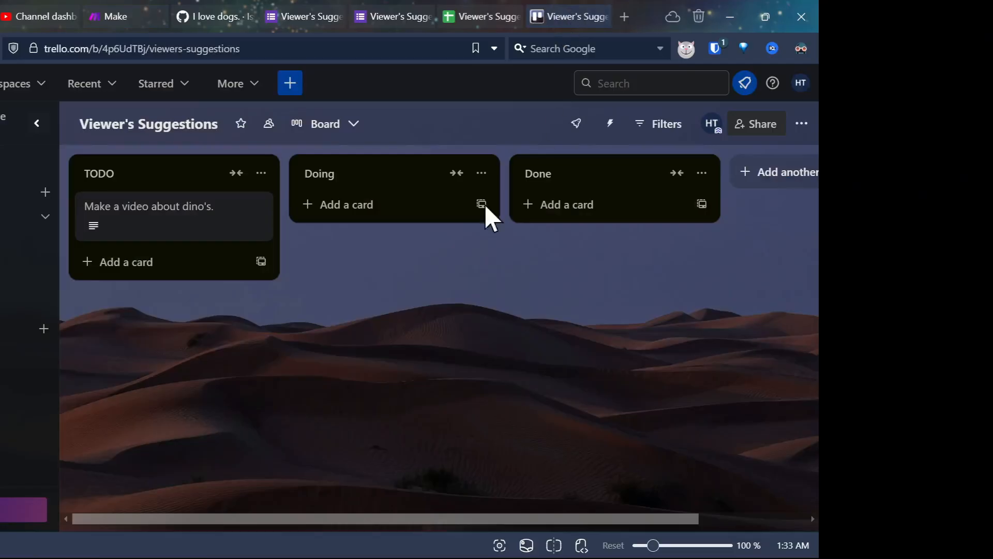
Step: Add the Google Forms Watch Responses in Google Sheets module as the first module of a new Make scenario
left_click(129, 3)
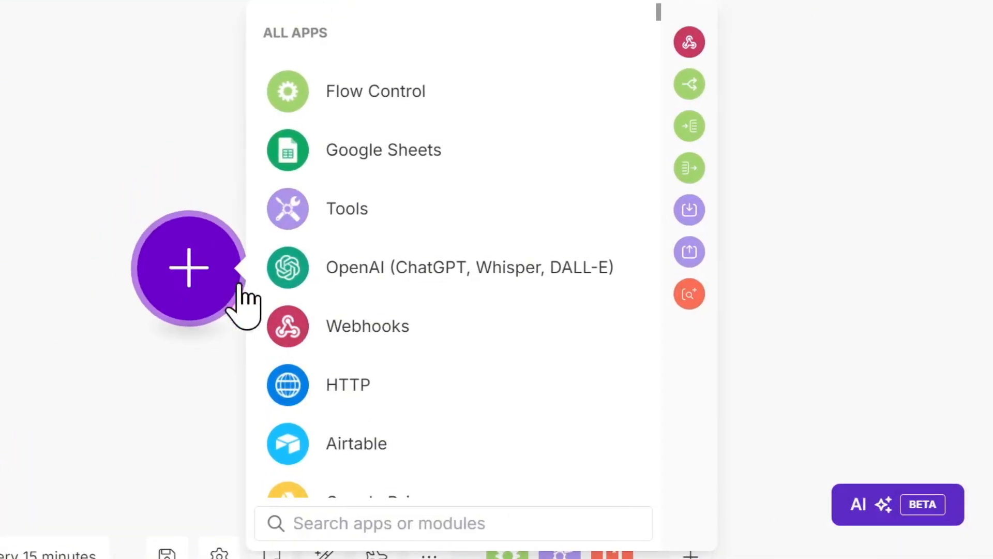
type("Google Forms")
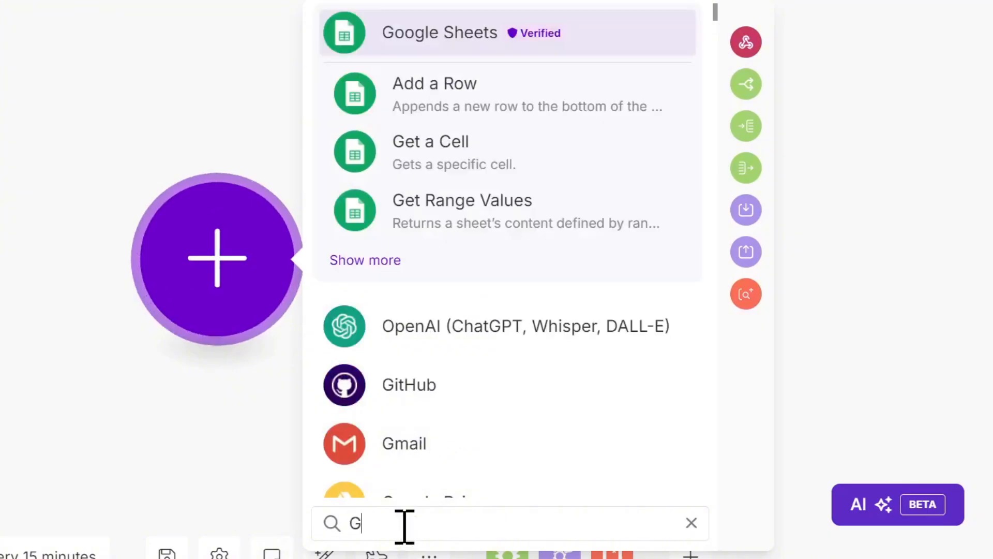
left_click(468, 39)
scroll(490, 287, "down", 5)
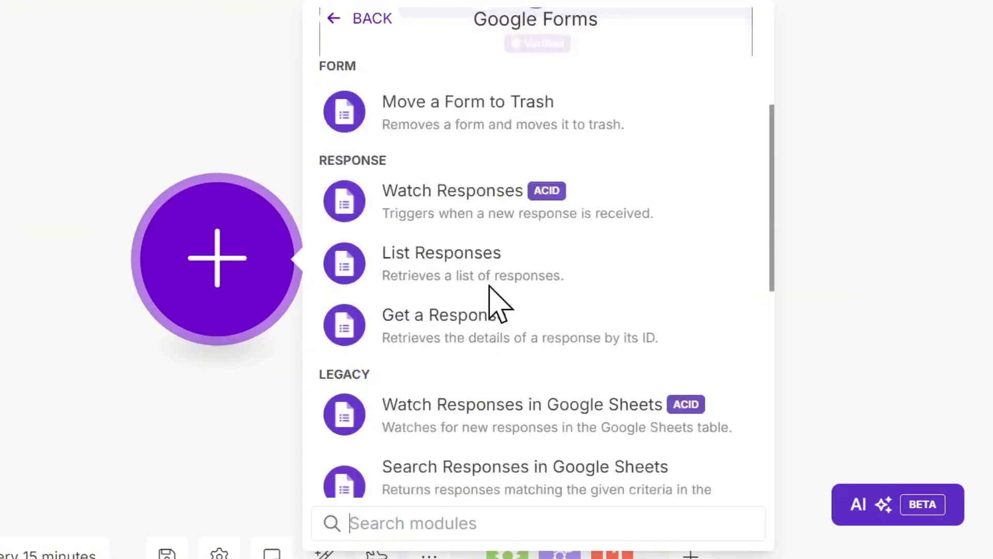
scroll(463, 294, "up", 2)
left_click(509, 284)
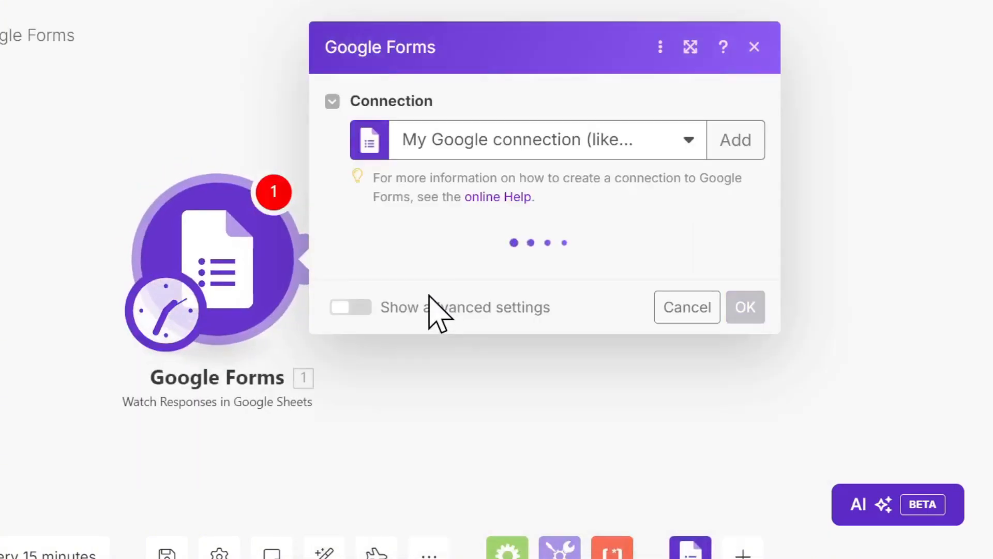
Step: Select the "Viewer's Suggestions (Responses) 1" spreadsheet and "Form Responses 1" sheet, then save the module and choose where to start
left_click(489, 274)
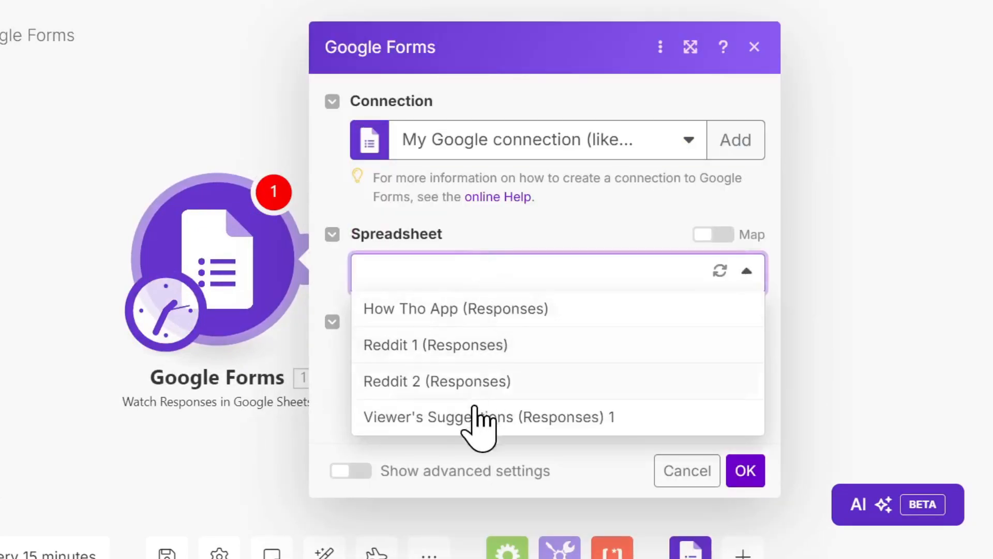
left_click(477, 417)
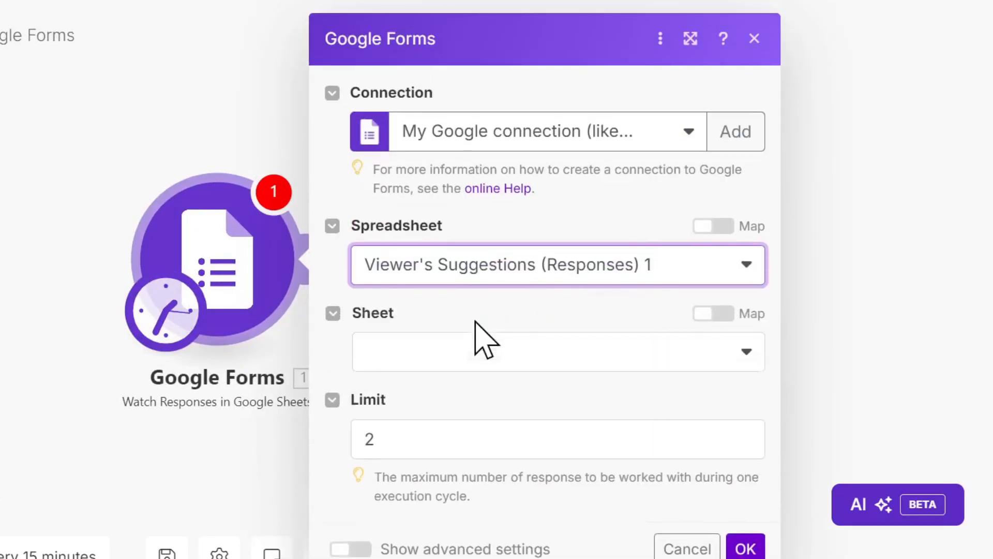
left_click(478, 345)
left_click(459, 388)
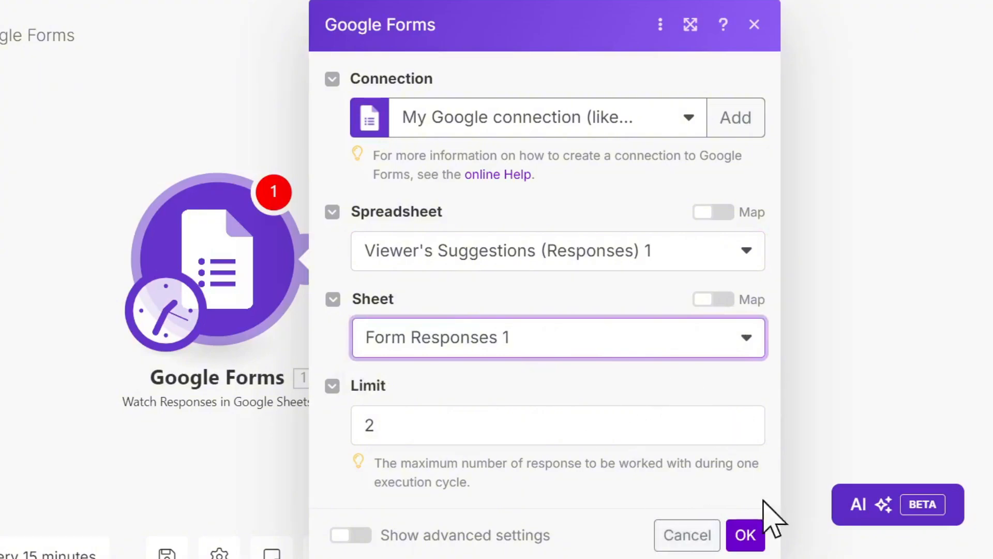
left_click(753, 535)
left_click(341, 303)
left_click(747, 314)
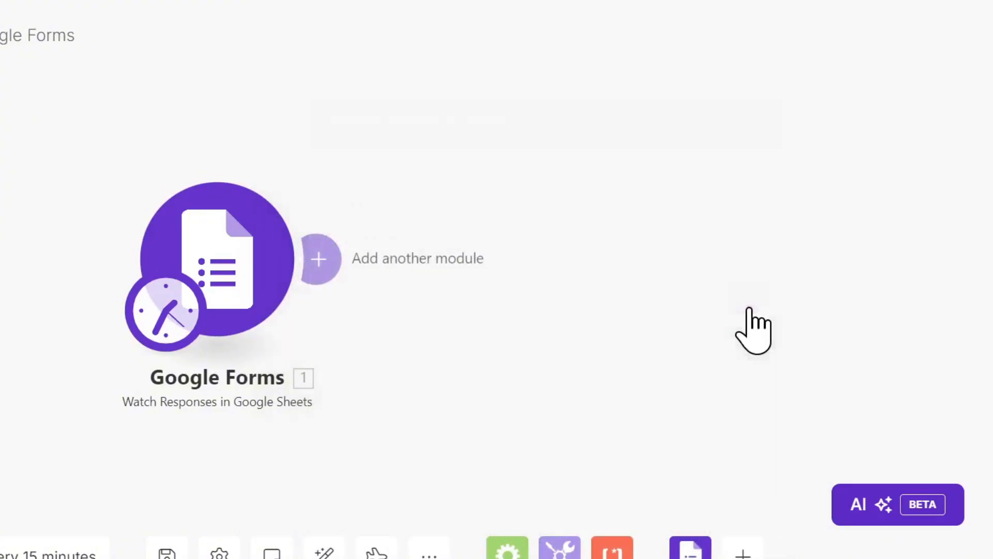
Step: Add a Flow Control Router after the Google Forms module
left_click(142, 249)
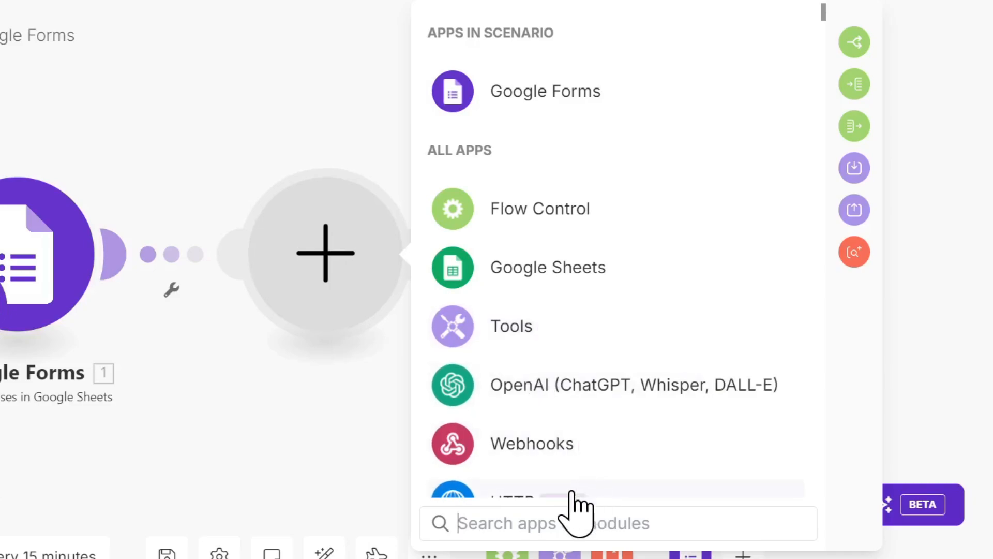
type("Router")
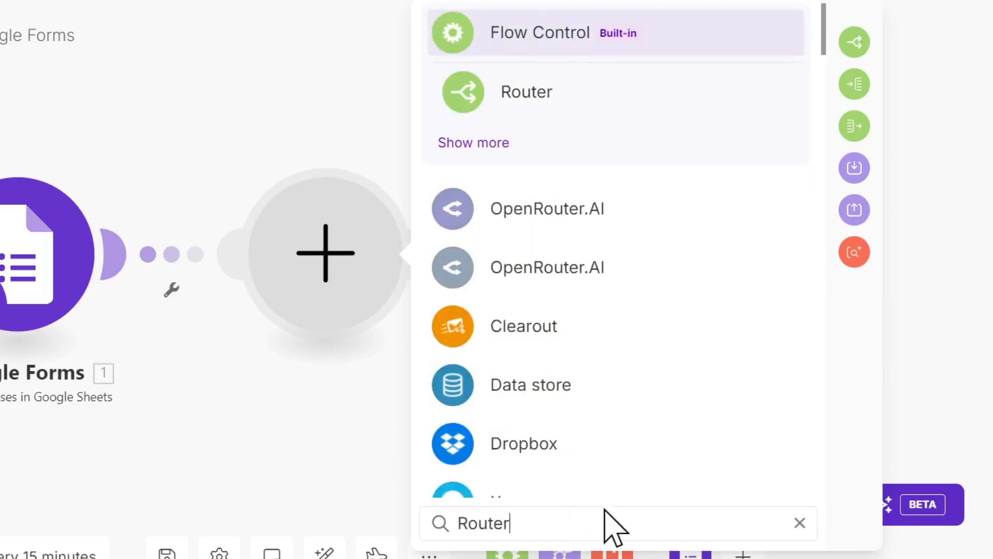
left_click(578, 85)
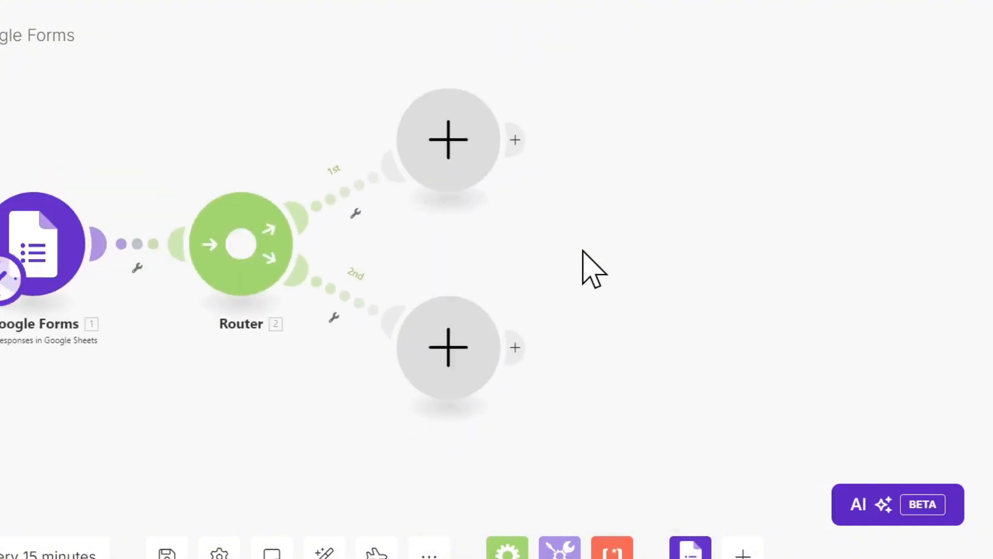
Step: Add a GitHub Create an Issue module to the router's first route
left_click(404, 181)
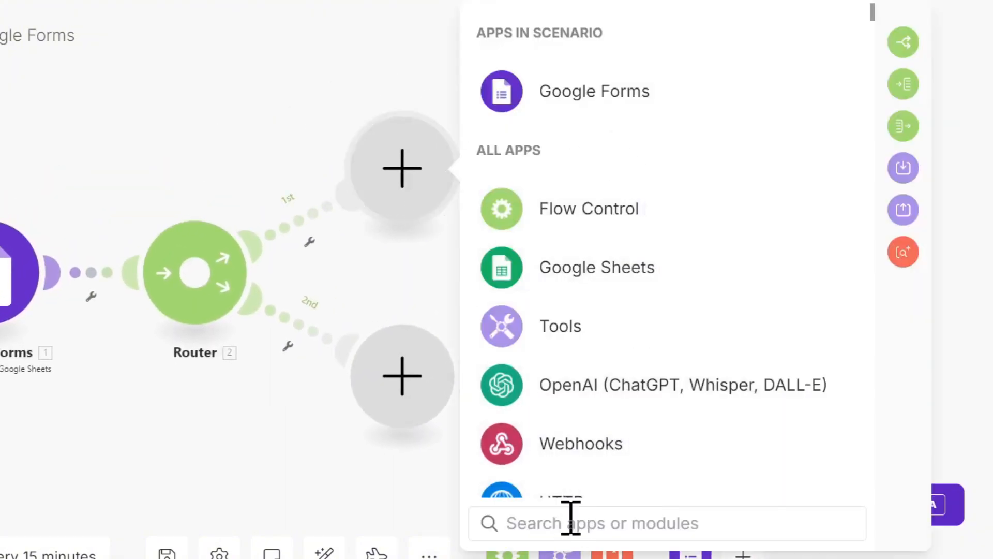
type("Github")
left_click(595, 32)
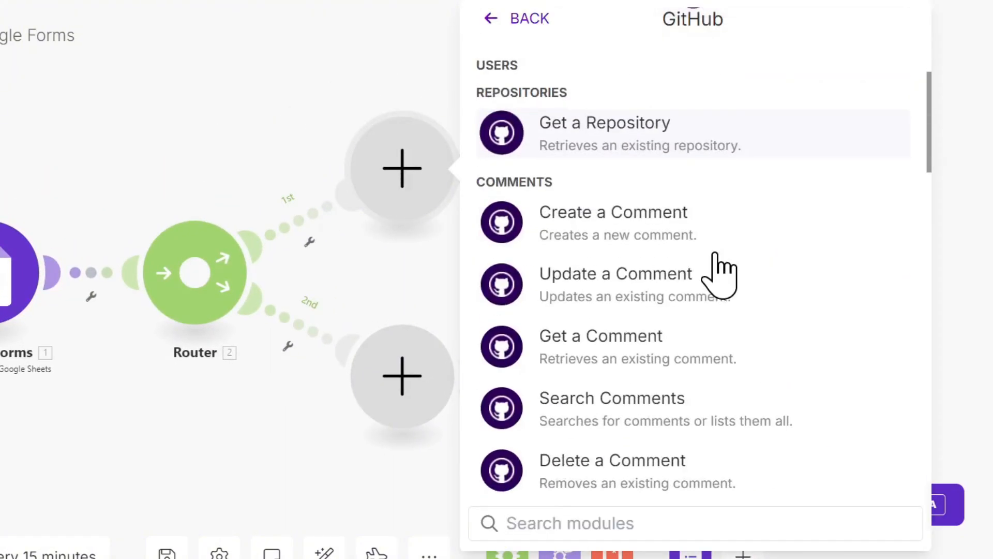
scroll(720, 270, "down", 5)
left_click(639, 261)
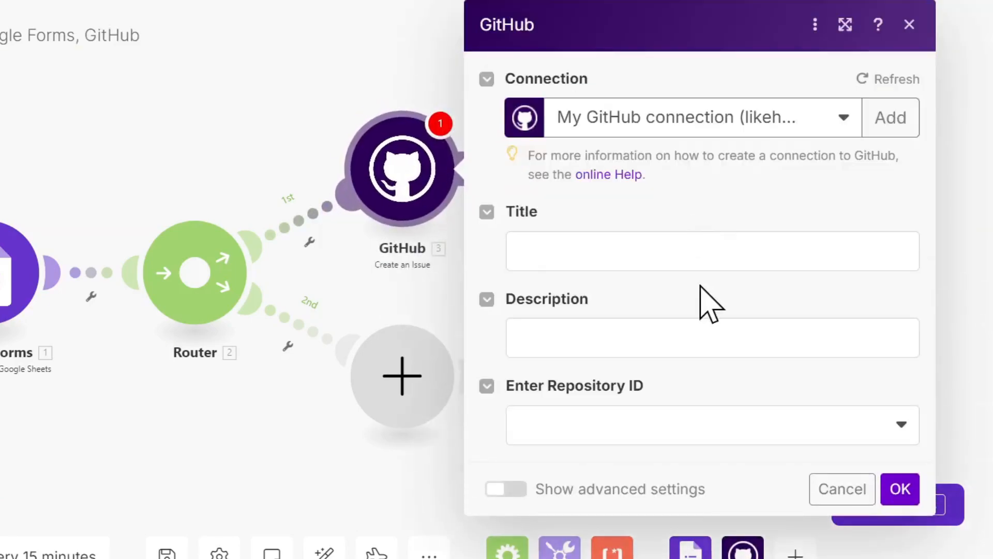
Step: Map "What kind of bug are you experiencing? (B)" to the issue title and "Explain the bug in detail. (C)" to its description
left_click(383, 298)
key("Tab")
left_click(310, 326)
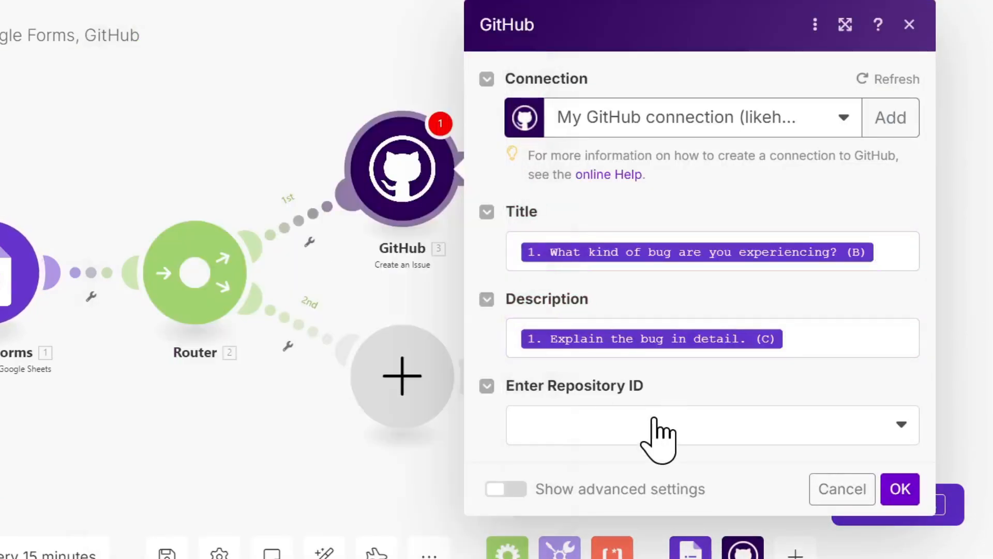
Step: Set the repository entry method to Select from the List, choose the repository and save the GitHub module
left_click(658, 430)
scroll(701, 289, "down", 2)
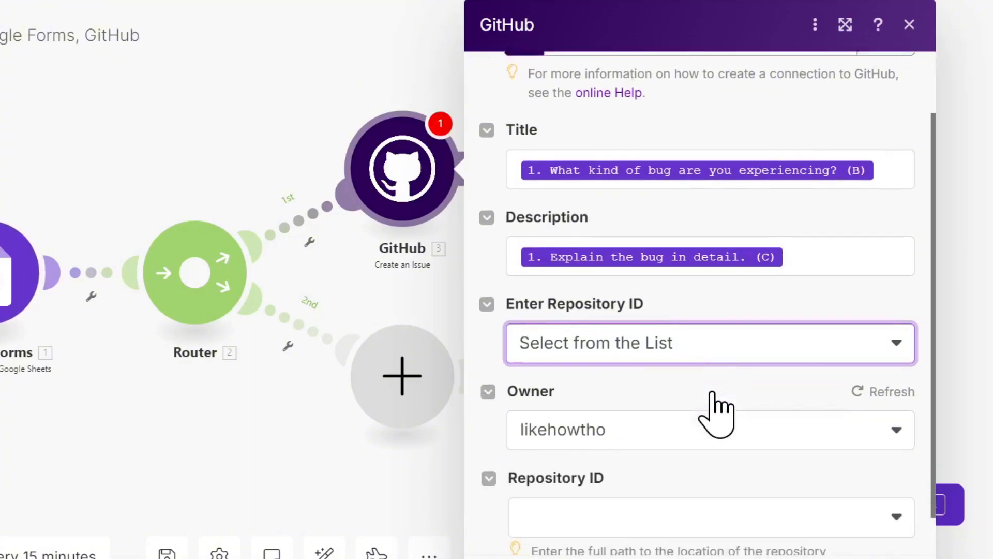
left_click(627, 477)
left_click(628, 478)
scroll(569, 378, "down", 10)
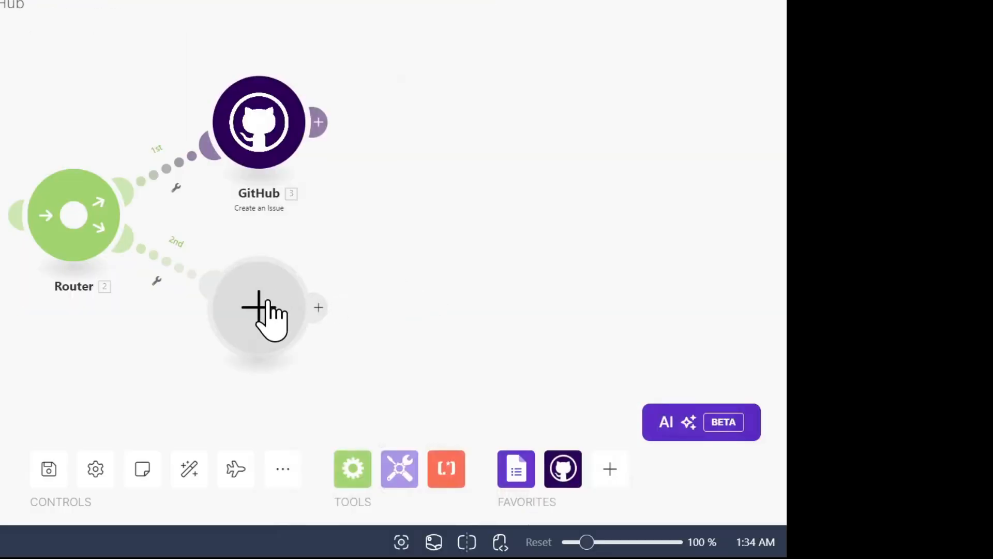
Step: Add a Trello Create a Card module to the router's second route
left_click(402, 376)
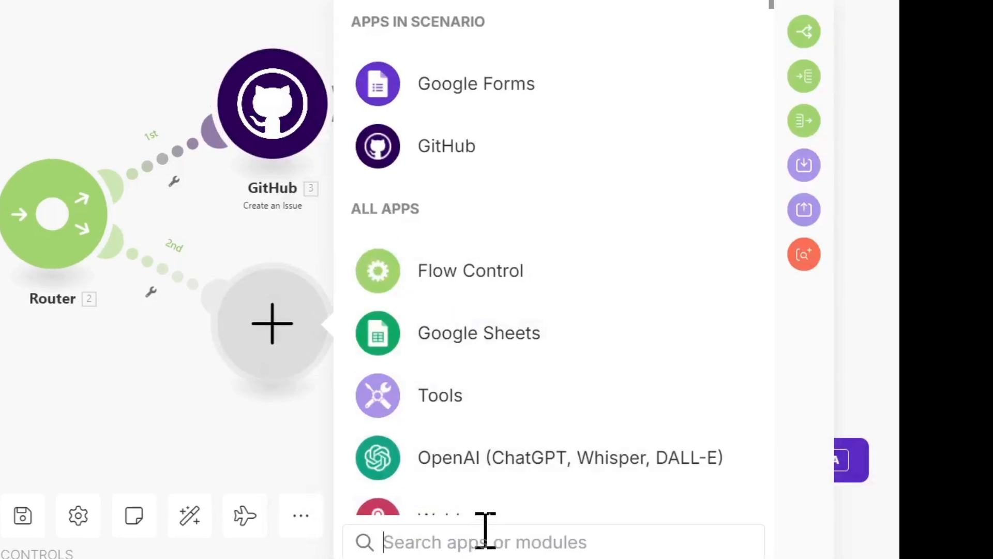
type("Trello")
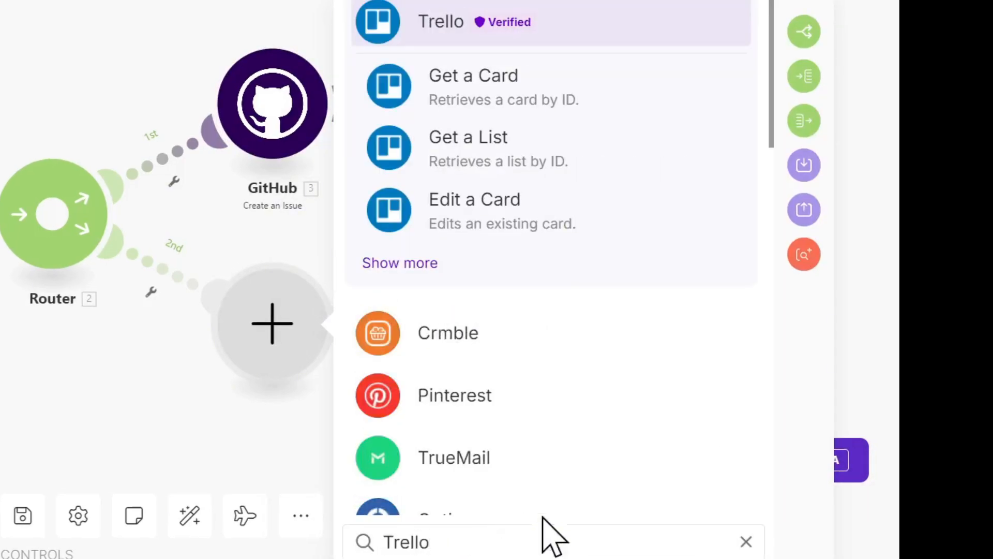
left_click(494, 37)
scroll(595, 227, "down", 2)
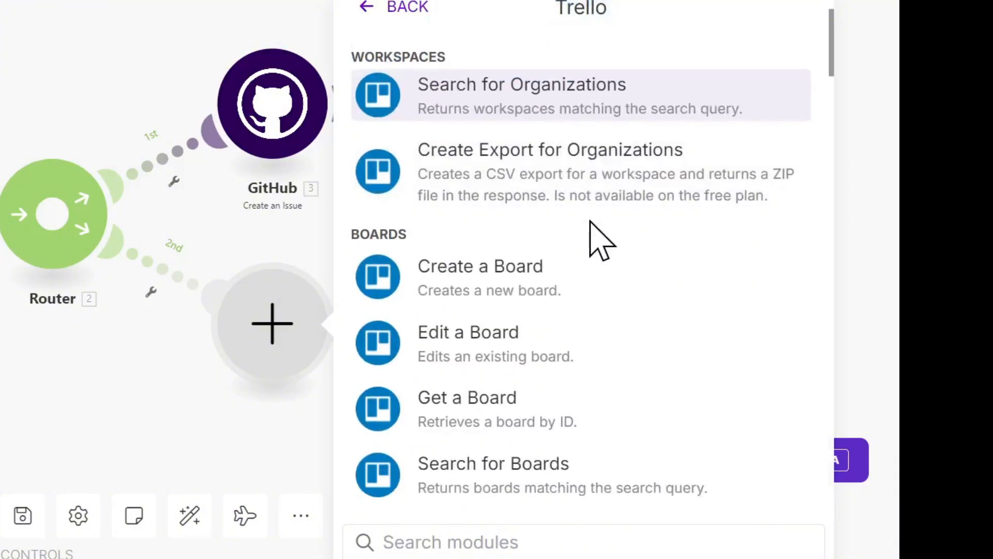
scroll(556, 271, "down", 15)
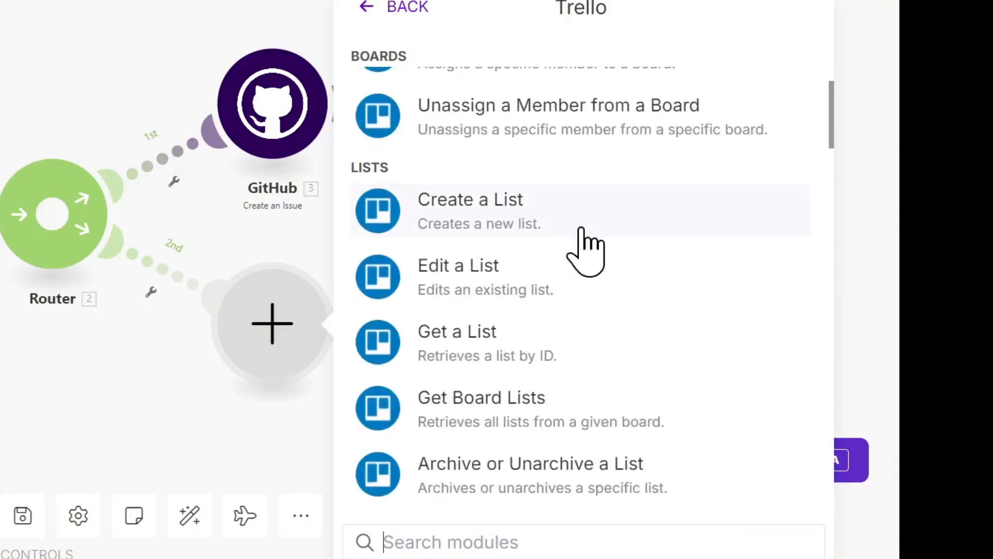
scroll(621, 287, "down", 4)
left_click(509, 155)
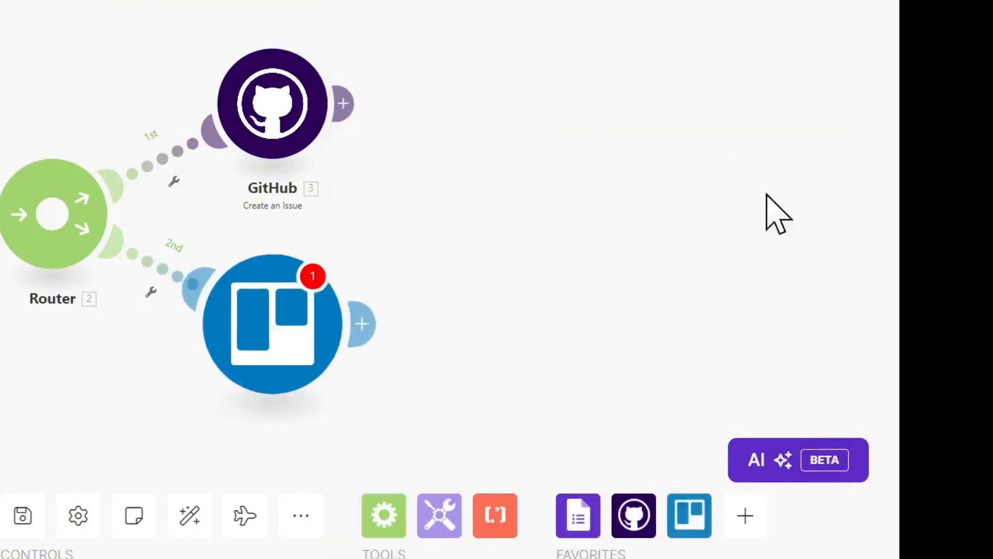
Step: Set the Trello module's list ID entry to Select, with board "Viewer's Suggestions (How Tho's Workspace)" and list TODO
left_click(540, 199)
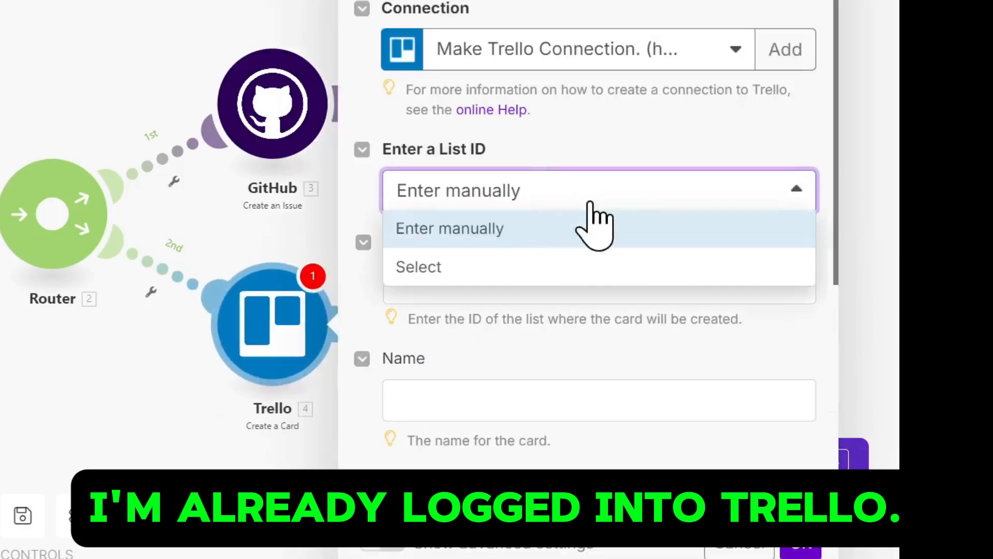
left_click(462, 266)
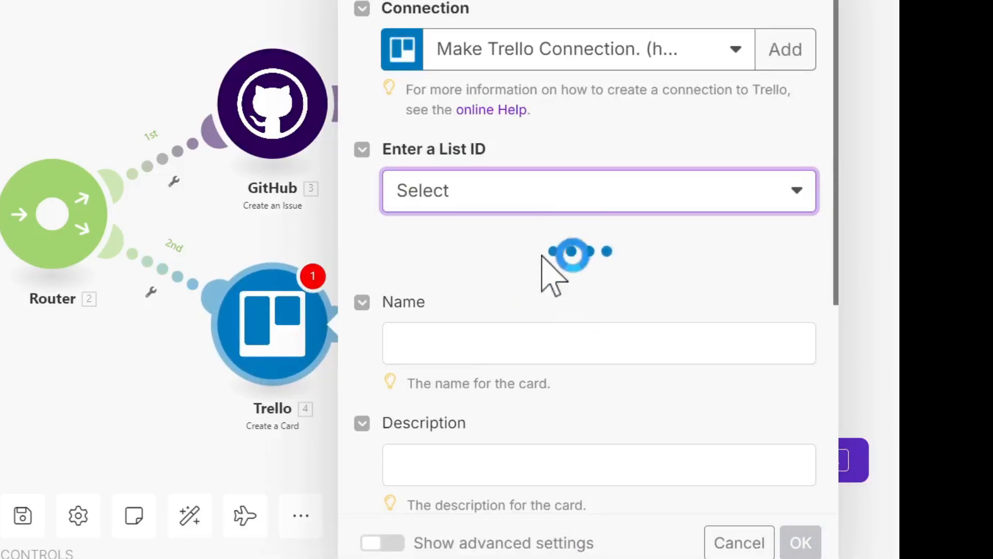
left_click(525, 282)
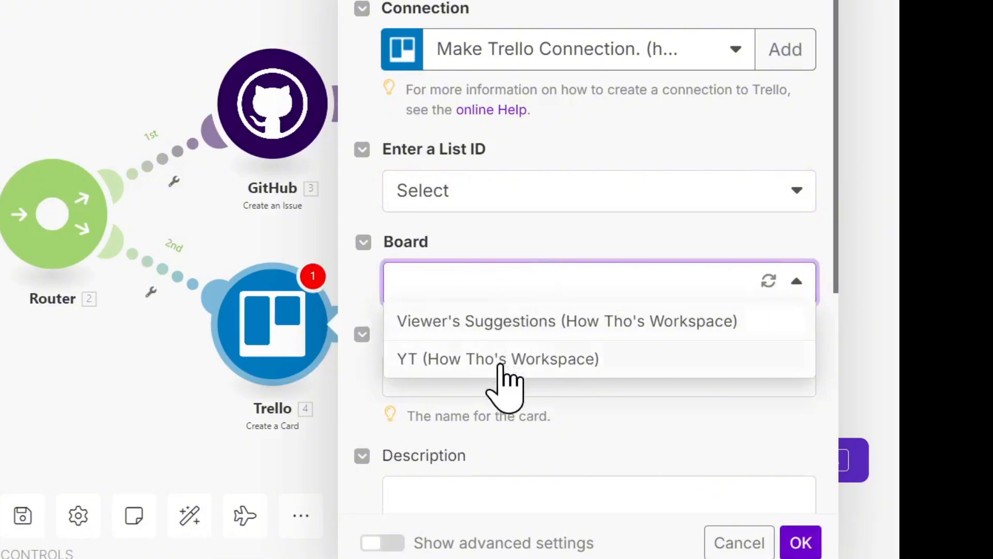
left_click(595, 321)
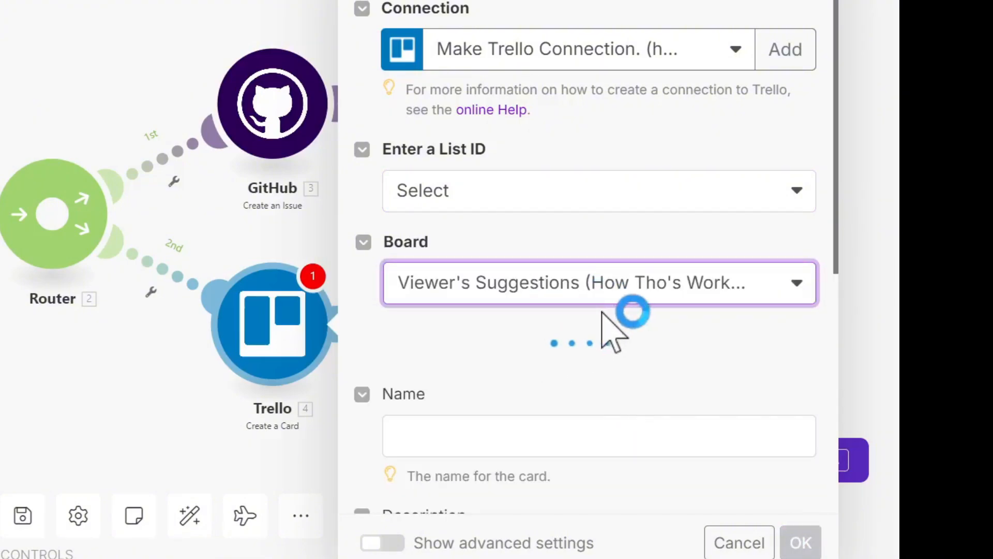
scroll(592, 306, "down", 5)
left_click(566, 57)
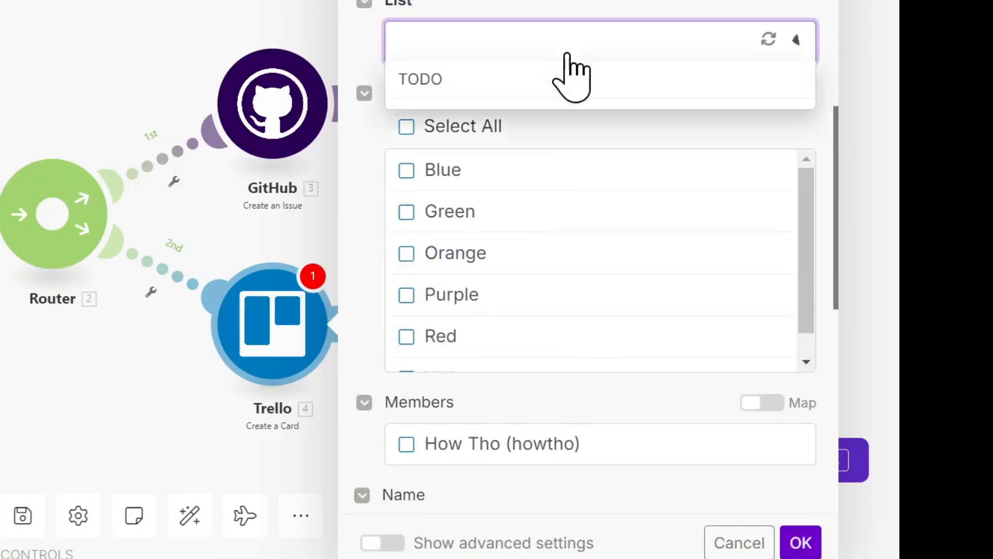
left_click(475, 79)
Step: Map "What kind of bug are you experiencing? (B)" to the card name and "Explain the bug in detail. (C)" to its description
scroll(521, 255, "down", 1)
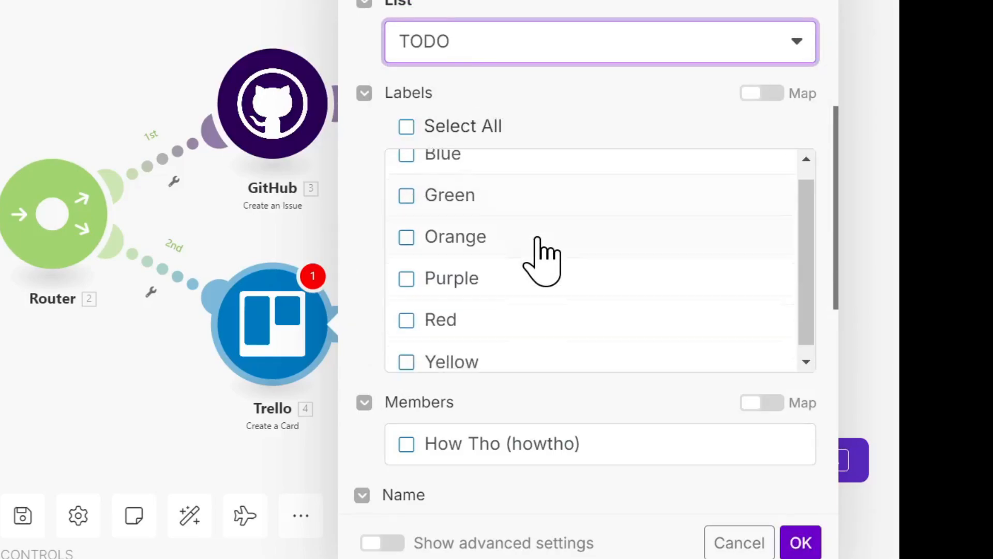
scroll(809, 171, "down", 8)
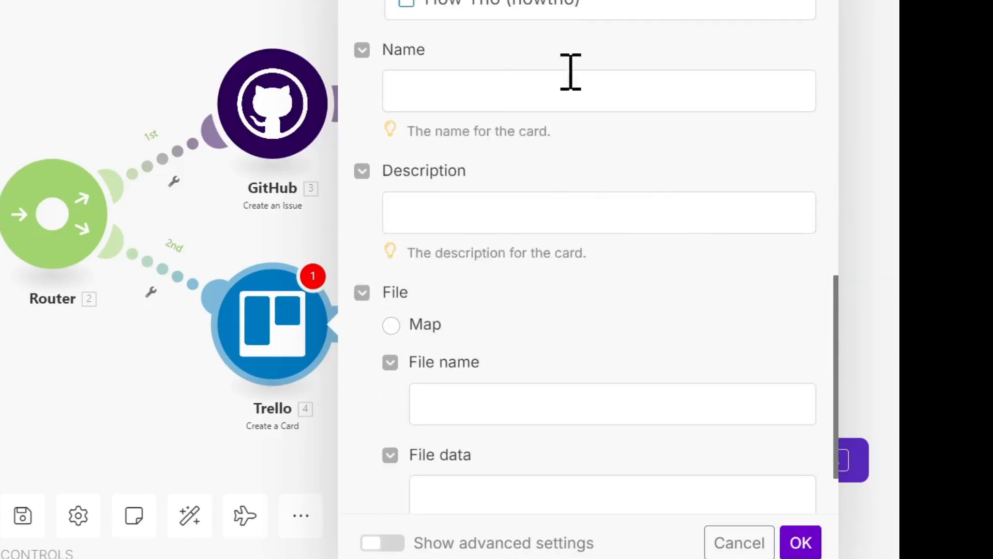
scroll(570, 118, "up", 2)
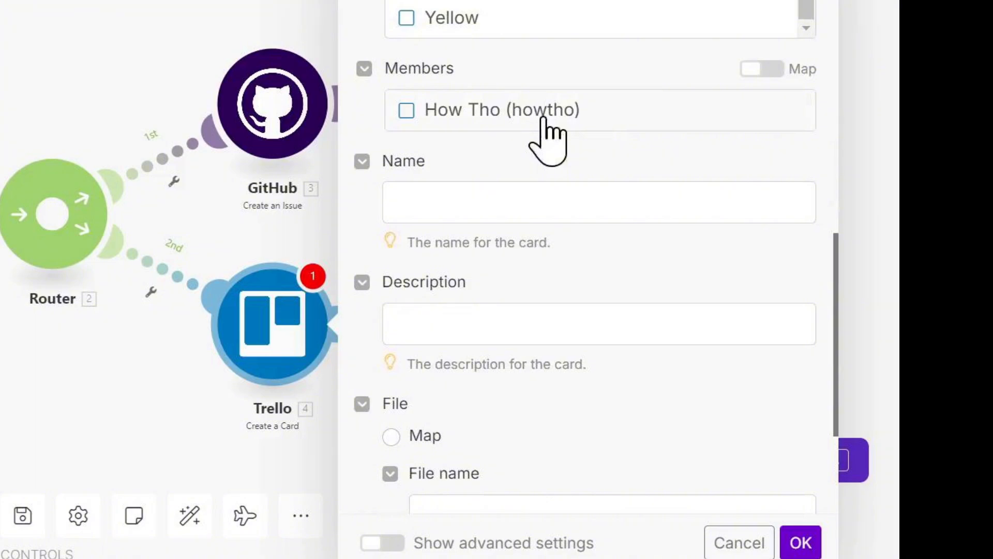
left_click(465, 205)
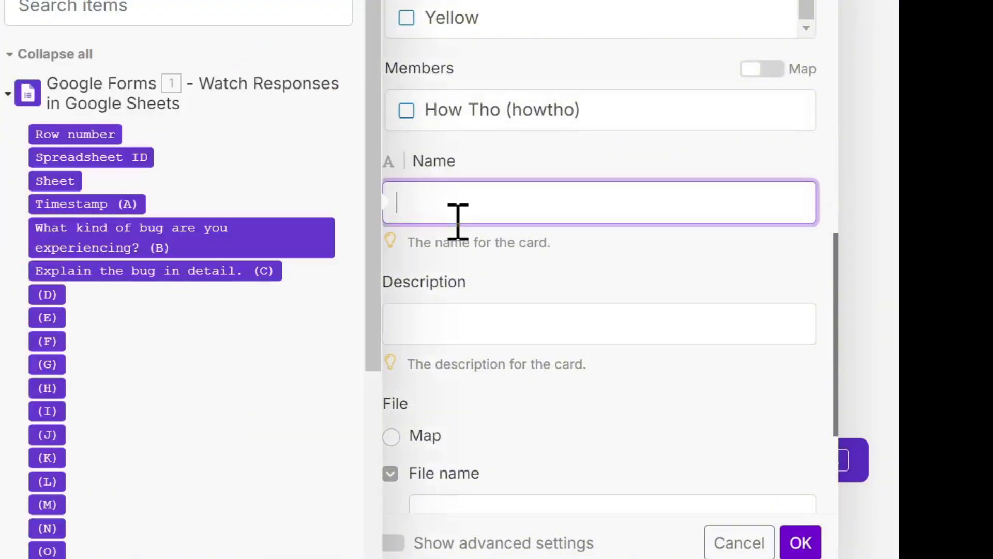
left_click(144, 231)
left_click(528, 315)
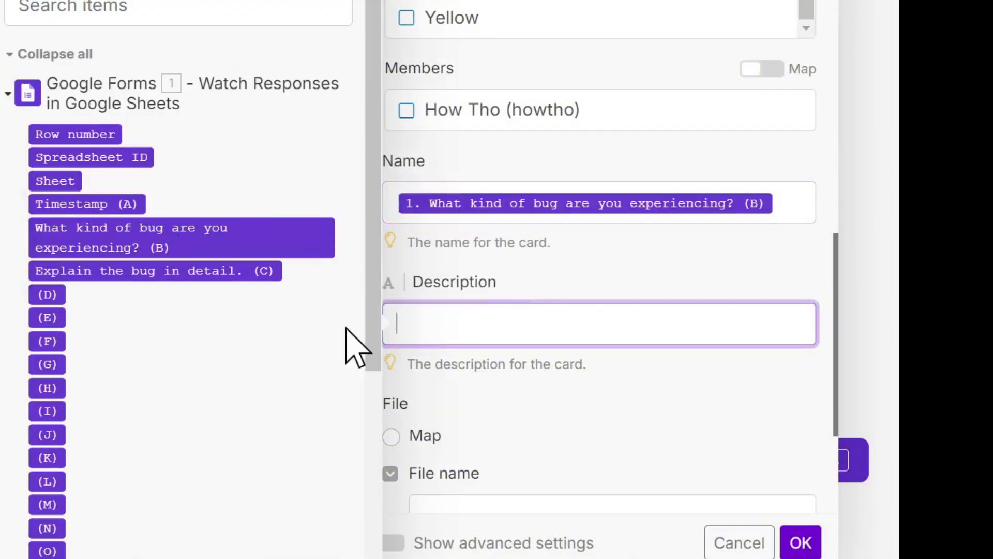
left_click(177, 266)
Step: Set the Trello card's file option to Map, and save the module and the scenario
scroll(672, 264, "down", 4)
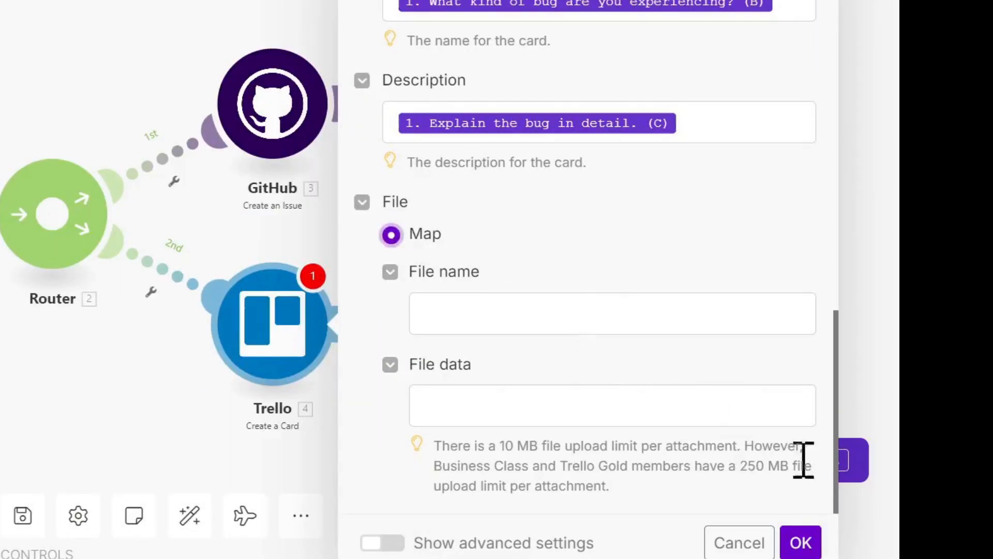
left_click(809, 543)
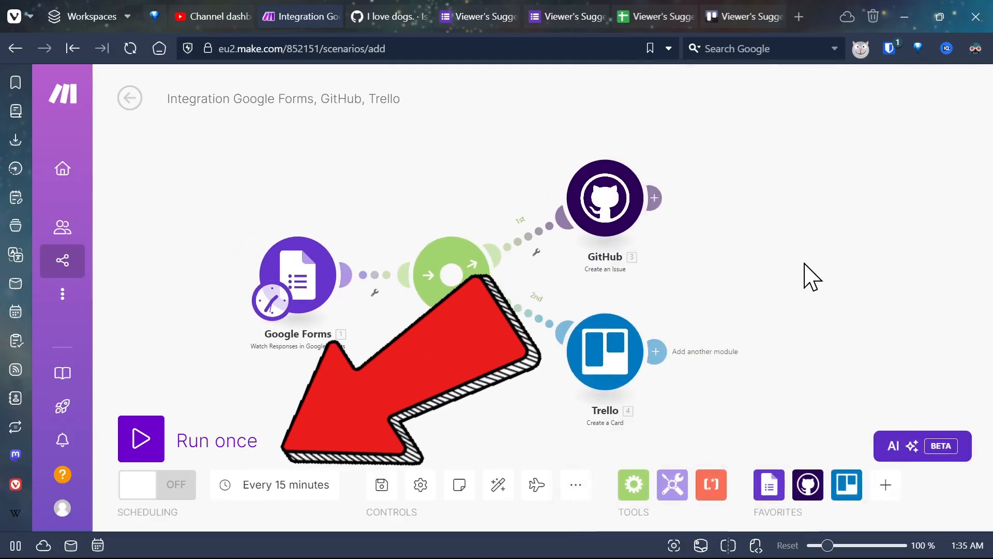
key("ctrl+s")
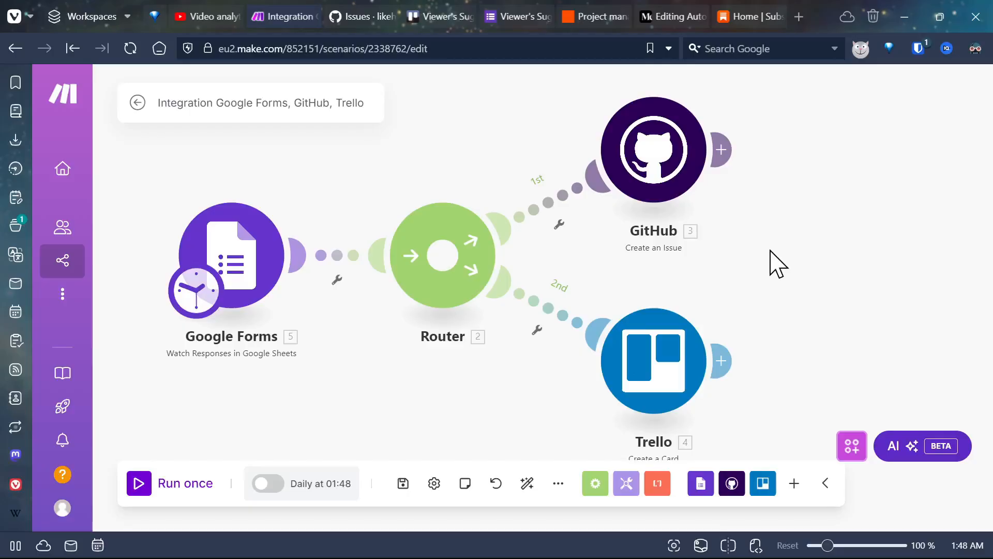
Step: Submit another response to the Viewer's Suggestions form with "Bug's" as the kind of bug and "are not cool." as the detail
left_click(499, 16)
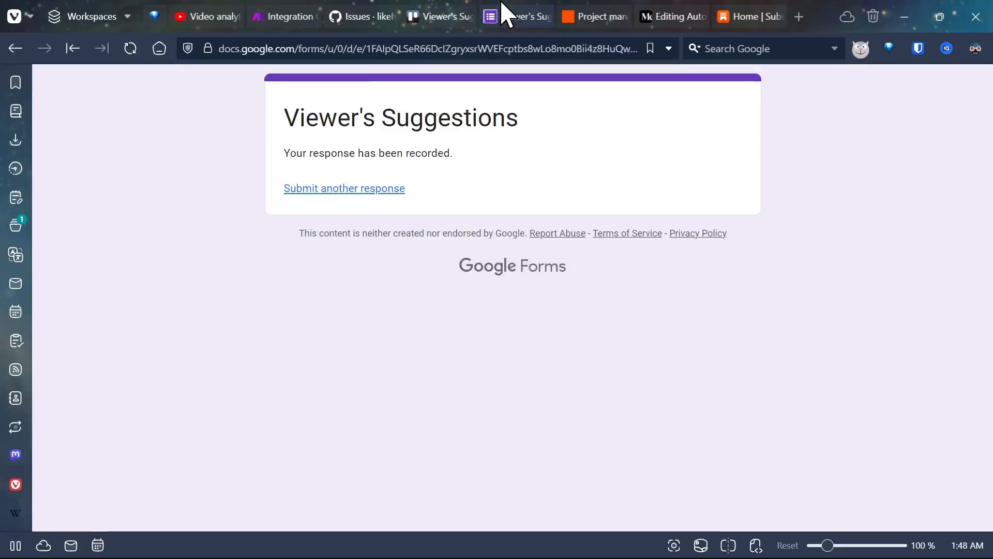
left_click(344, 190)
left_click(356, 349)
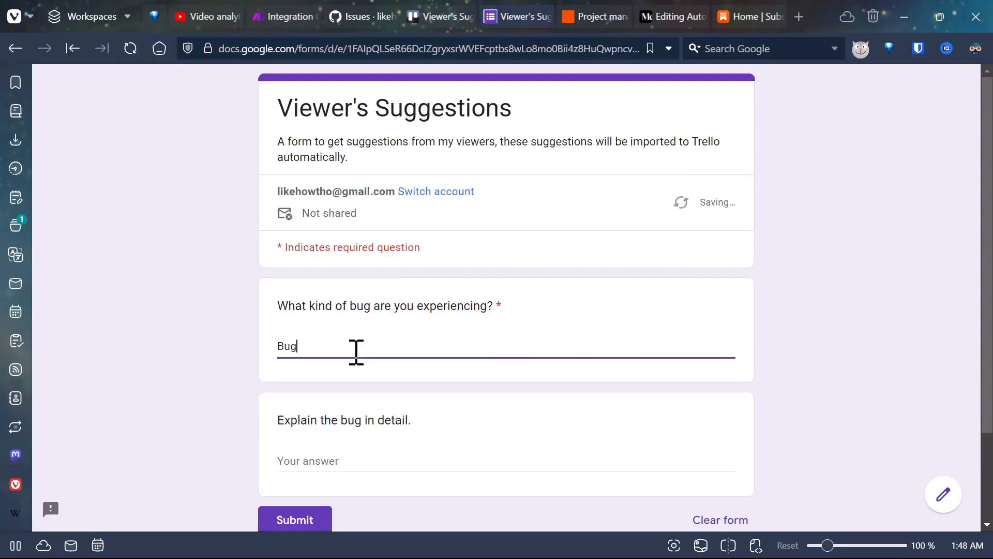
key("Tab")
type("are")
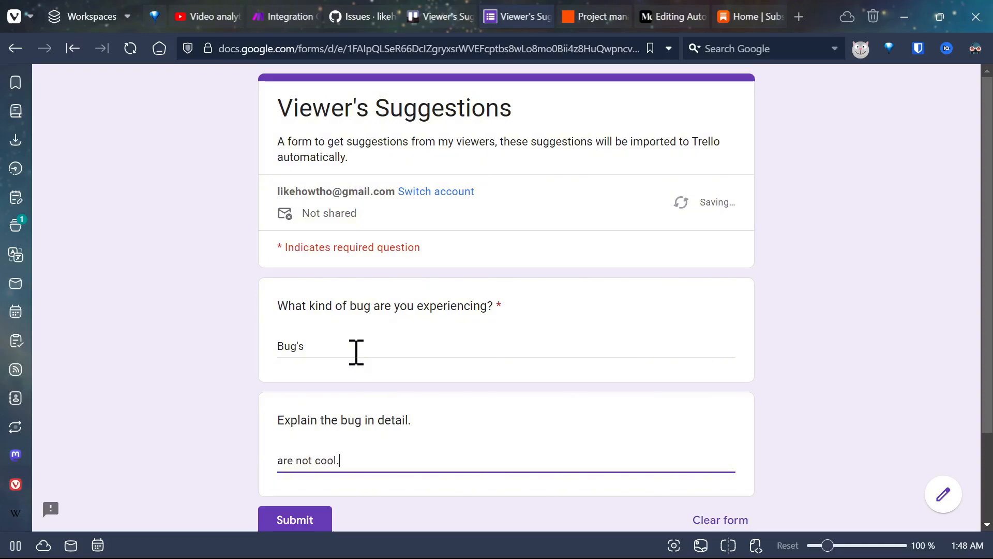
left_click(312, 517)
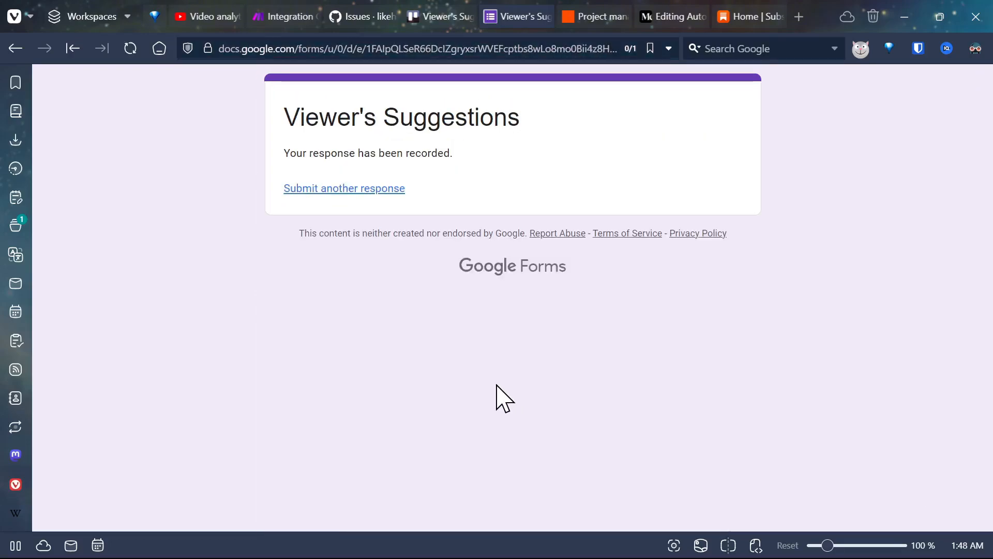
Step: Check the Viewer's Suggestions board in Trello and the repository's issues list in GitHub before running the scenario
left_click(442, 20)
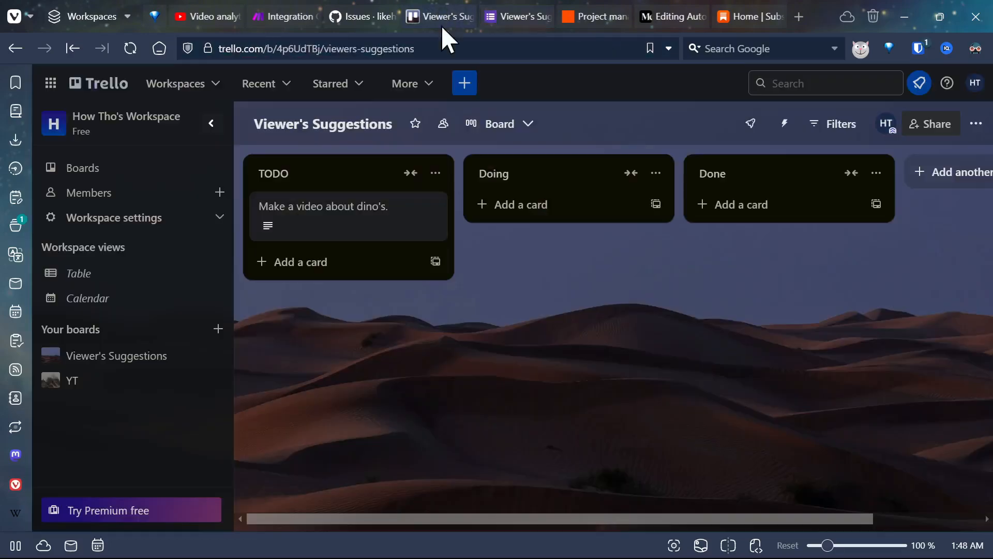
left_click(369, 11)
scroll(259, 253, "down", 2)
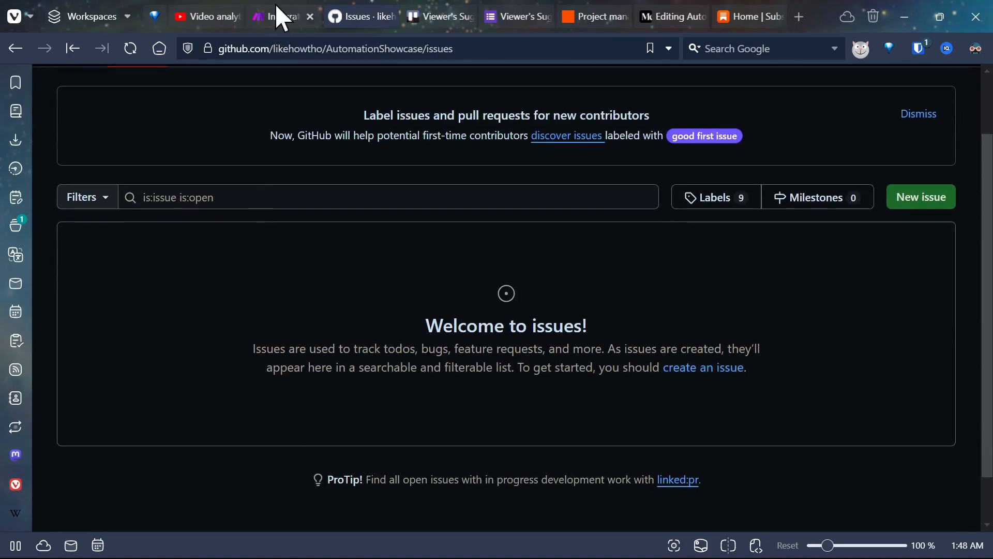
Step: Return to the Make scenario and run it once
left_click(279, 16)
left_click(138, 483)
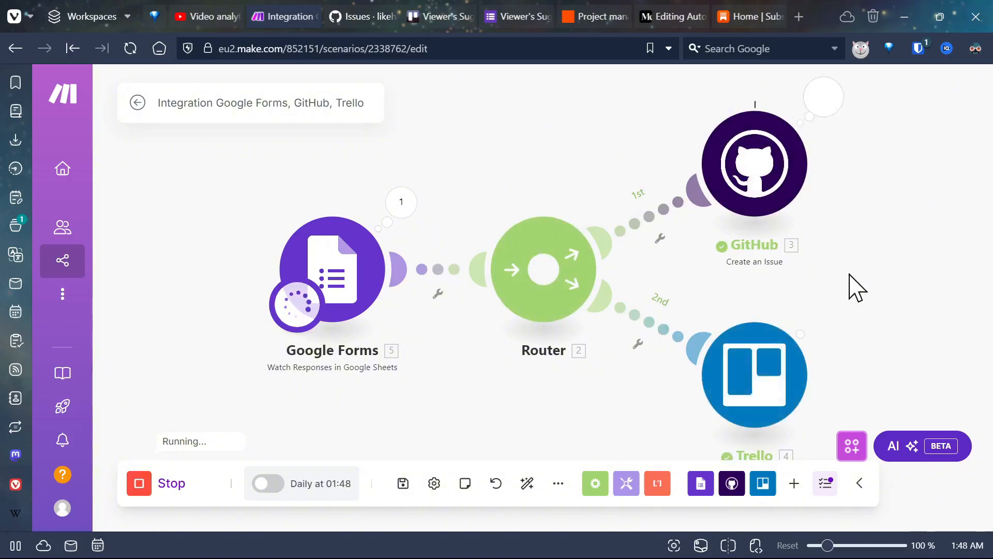
Step: Reload the GitHub issues list to check for new issues, and open the "I like cats" card on the Trello board
left_click(339, 16)
left_click(130, 48)
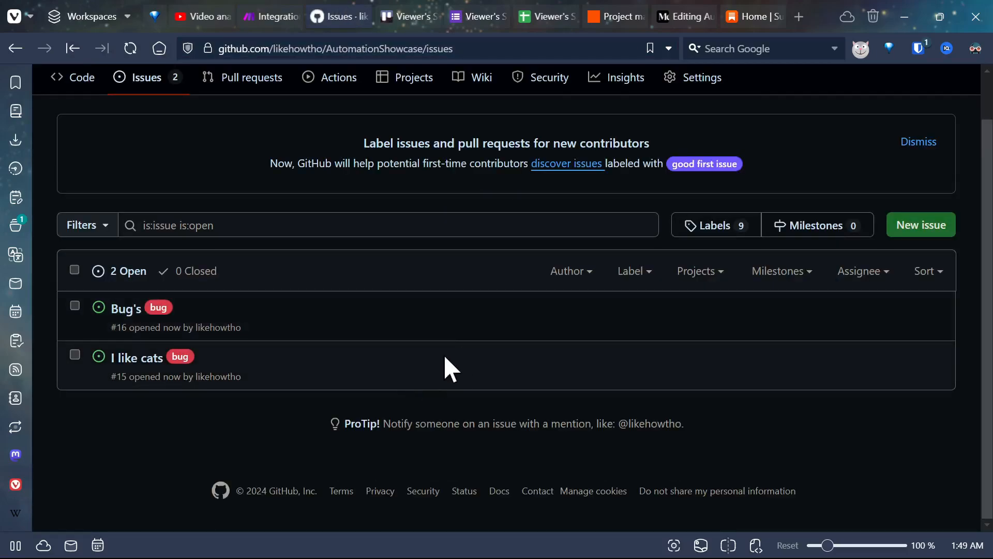
left_click(404, 14)
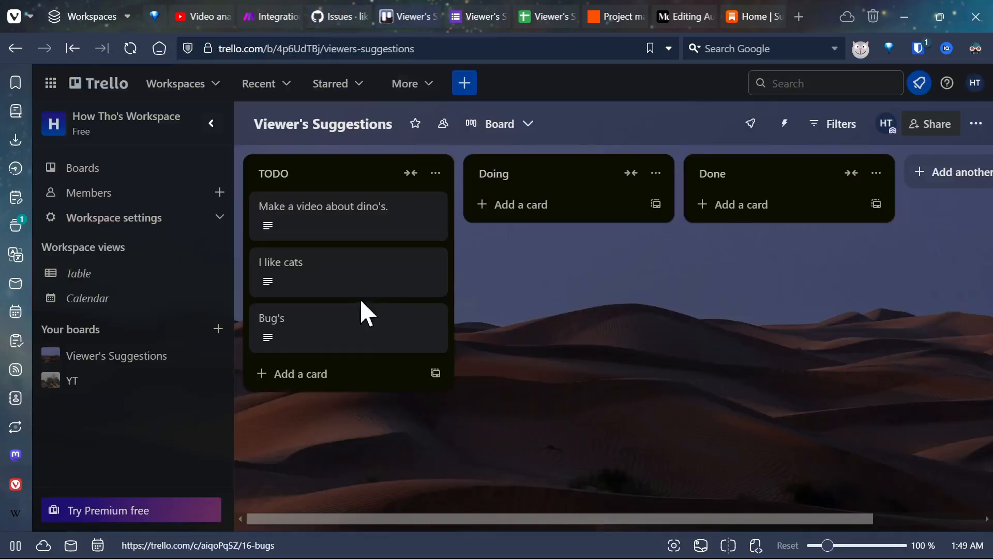
left_click(343, 282)
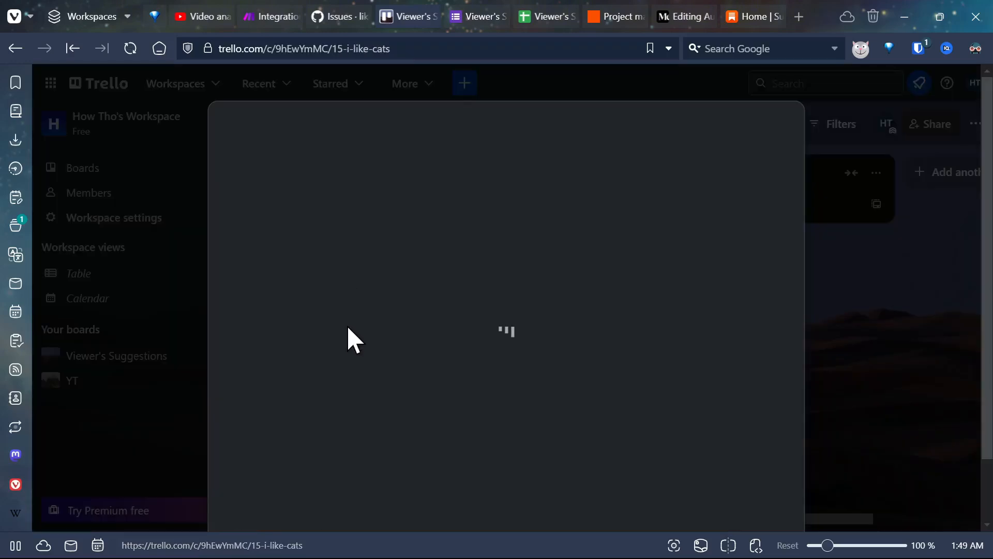